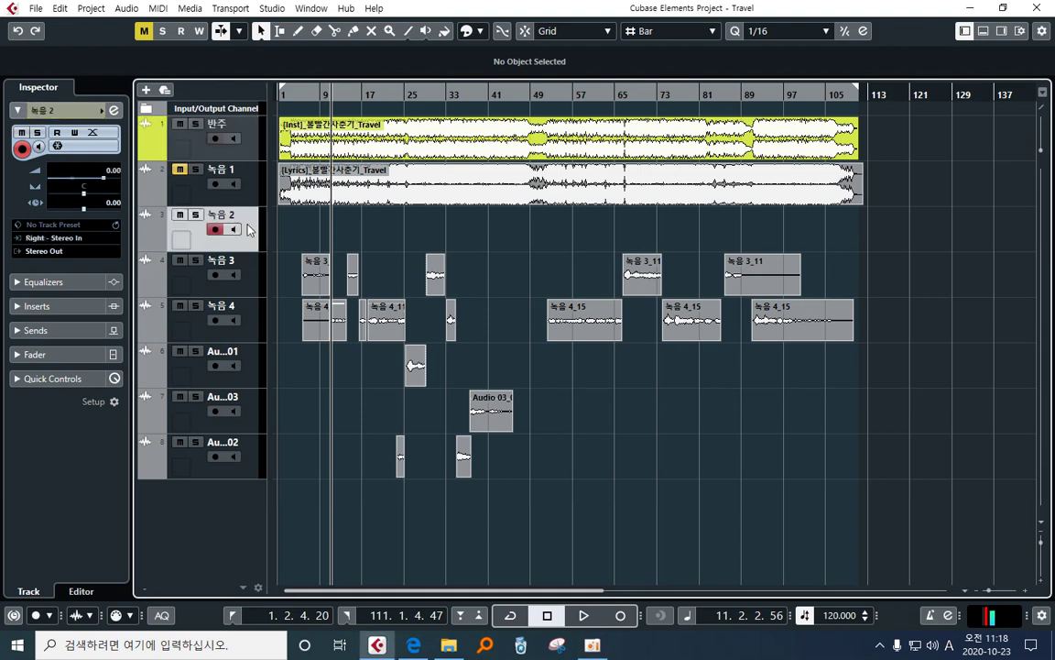
# - Look through the recorded vocal tracks one by one, from 녹음 3 down to Audio 02
pyautogui.click(246, 275)
pyautogui.click(246, 321)
pyautogui.click(249, 378)
pyautogui.click(251, 407)
pyautogui.click(252, 453)
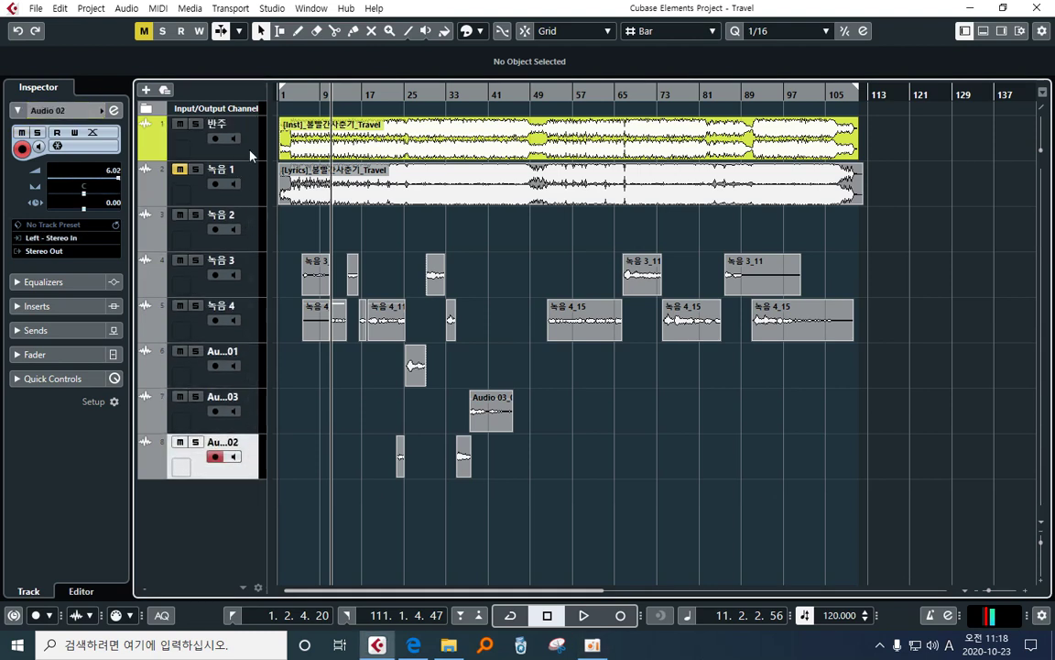
pyautogui.click(226, 137)
pyautogui.click(244, 291)
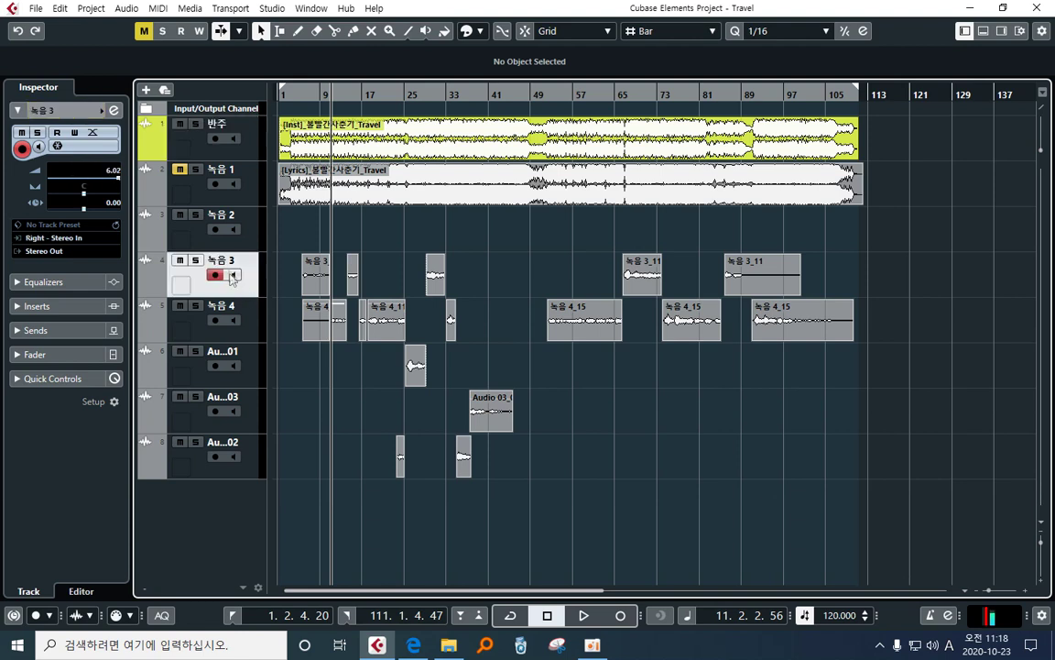
pyautogui.click(248, 326)
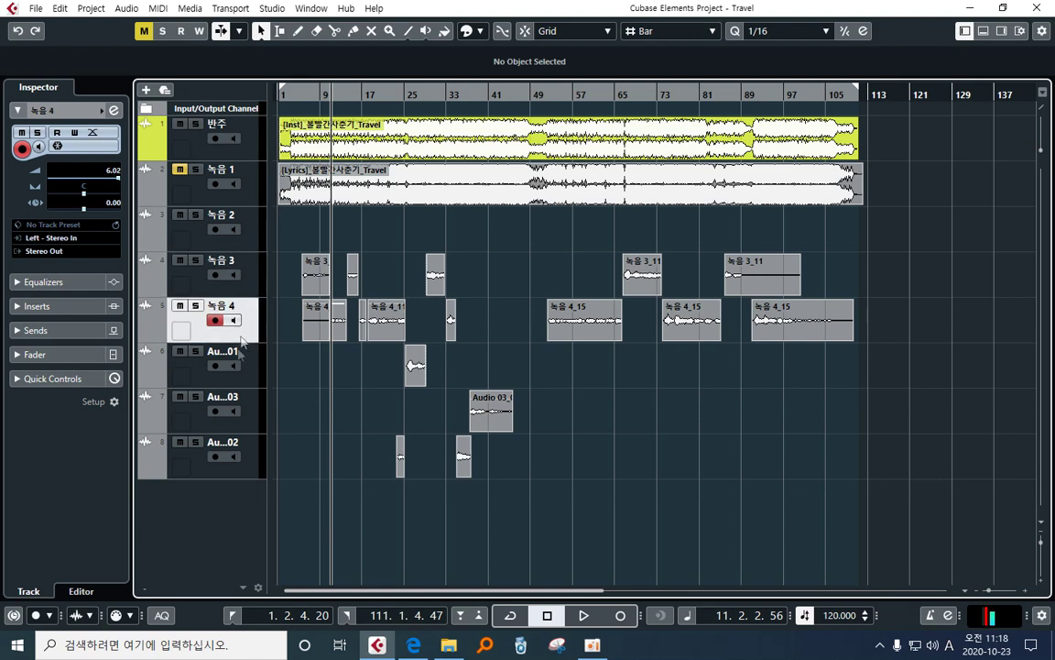
pyautogui.click(246, 373)
pyautogui.click(248, 414)
pyautogui.click(252, 453)
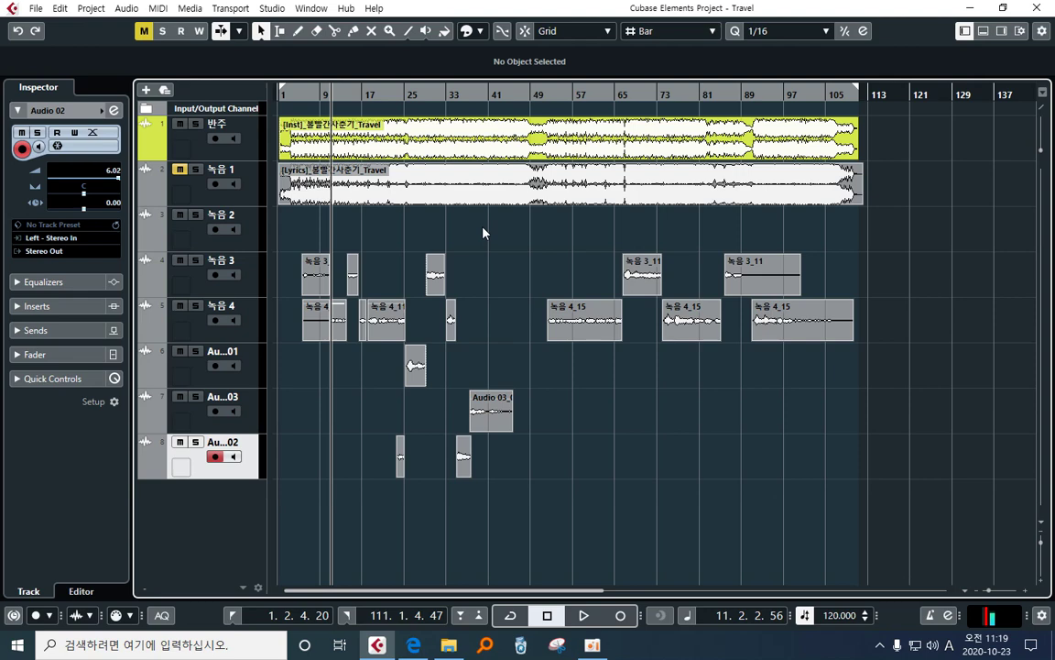
# - Select the [Inst] backing-track event on the 반주 track and set the left and right locators to its full range
pyautogui.click(472, 145)
pyautogui.click(400, 184)
pyautogui.click(403, 133)
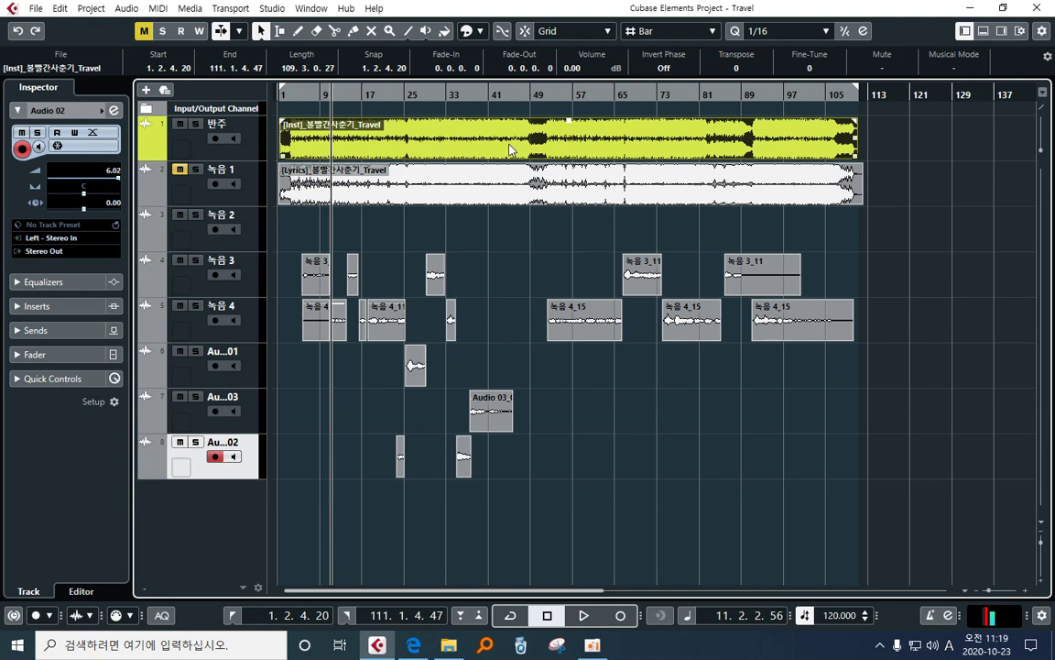
pyautogui.press('p')
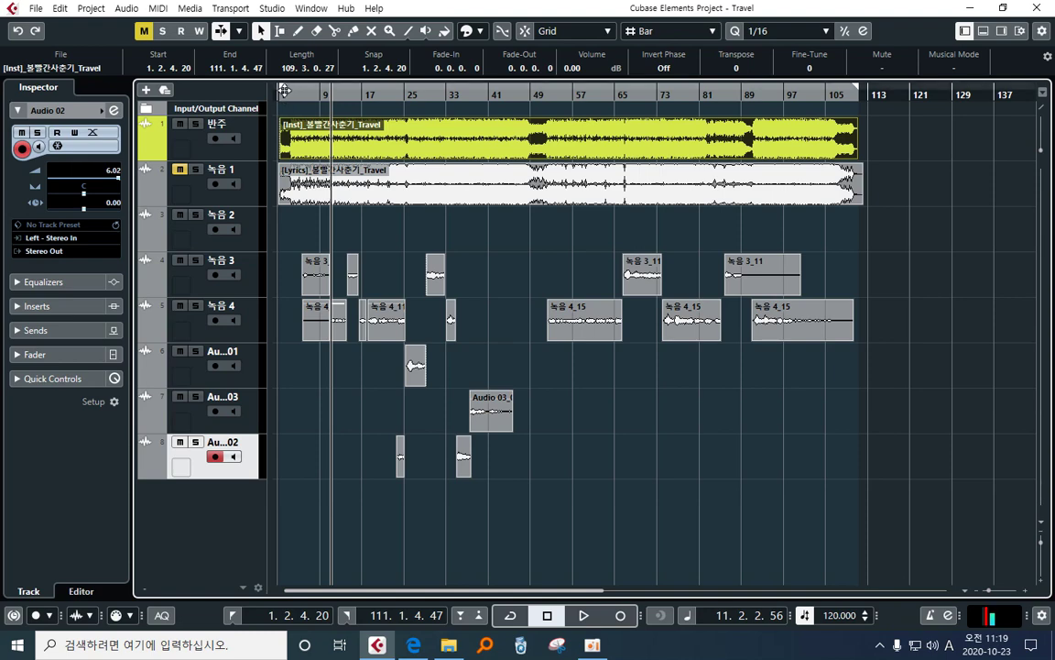
# - Narrow the locator range to about bars 20 to 43, and reset it to the selected backing-track event
pyautogui.moveTo(283, 95); pyautogui.dragTo(380, 99)
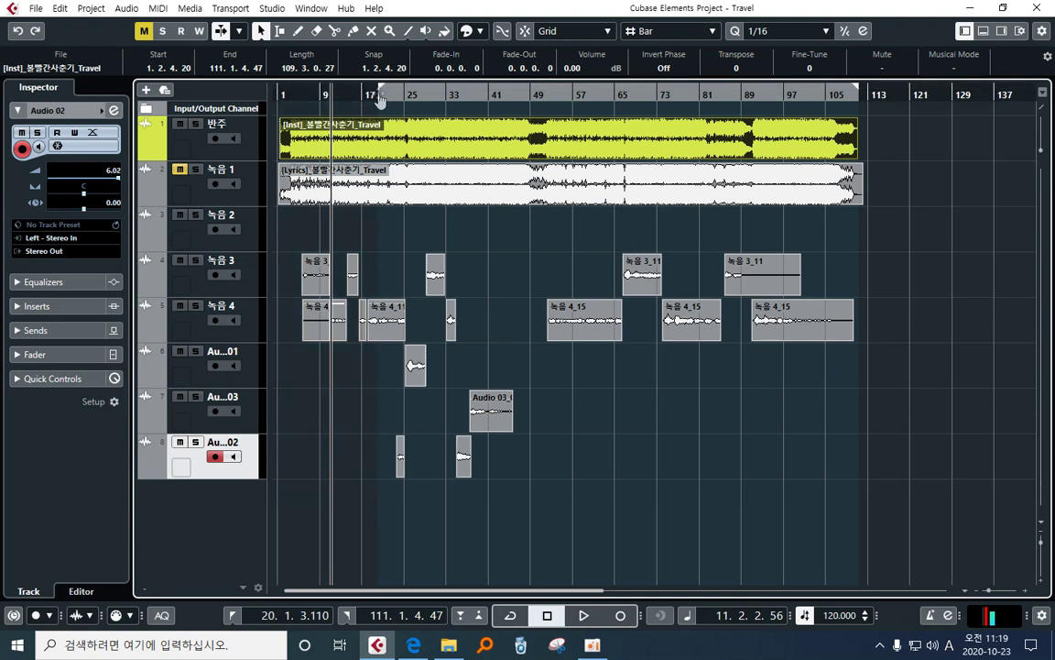
pyautogui.moveTo(857, 90); pyautogui.dragTo(442, 93)
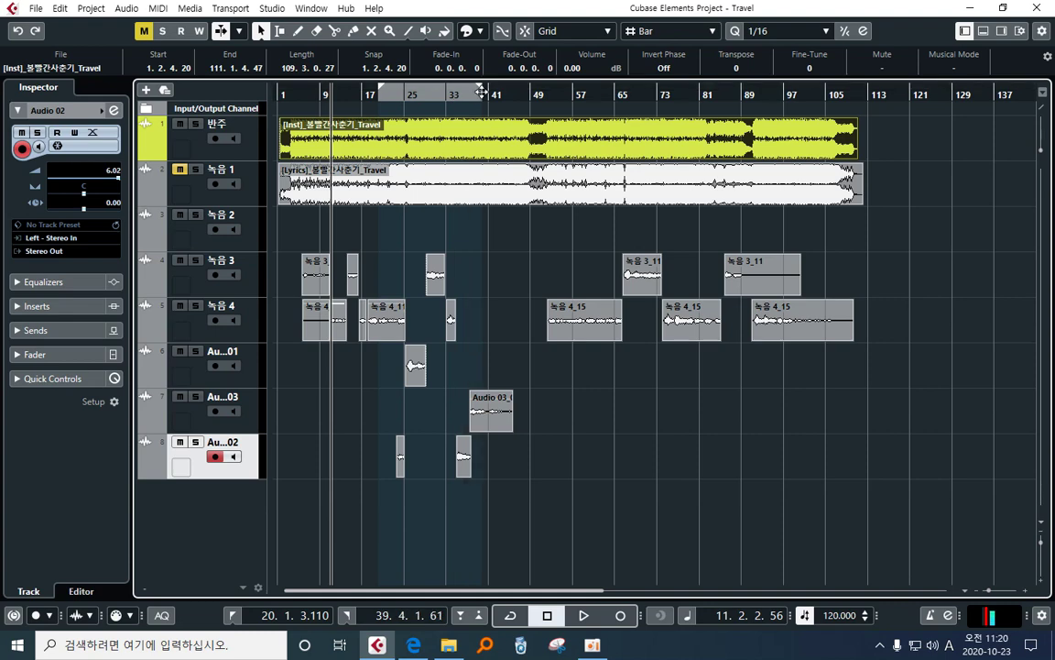
pyautogui.moveTo(458, 96)
pyautogui.mouseDown()
pyautogui.moveTo(609, 98)
pyautogui.moveTo(403, 98)
pyautogui.moveTo(505, 98)
pyautogui.mouseUp()
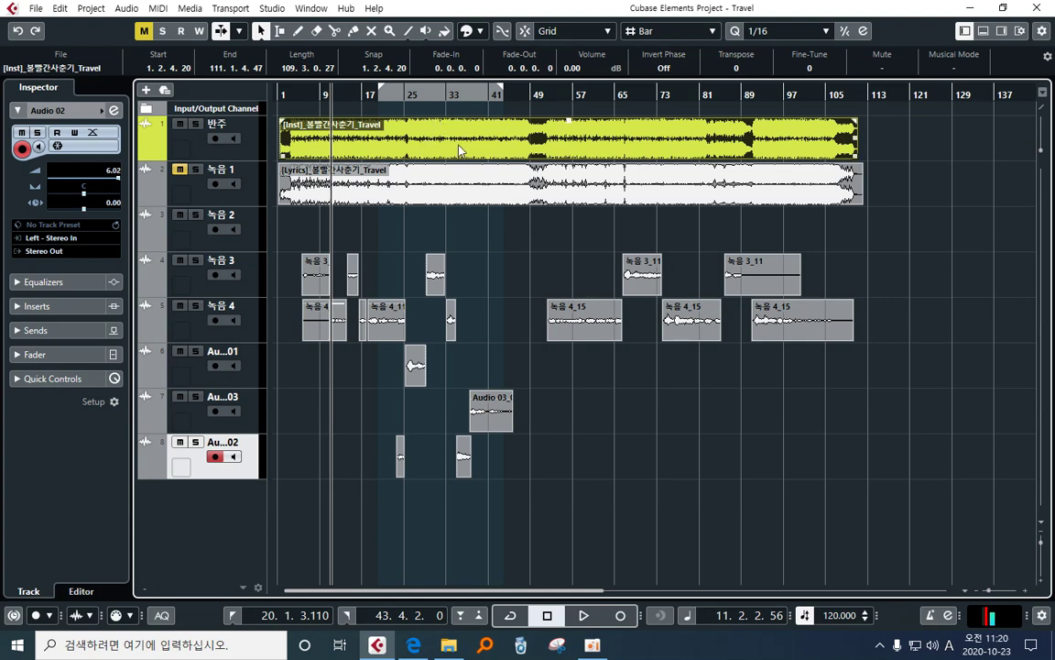
pyautogui.press('p')
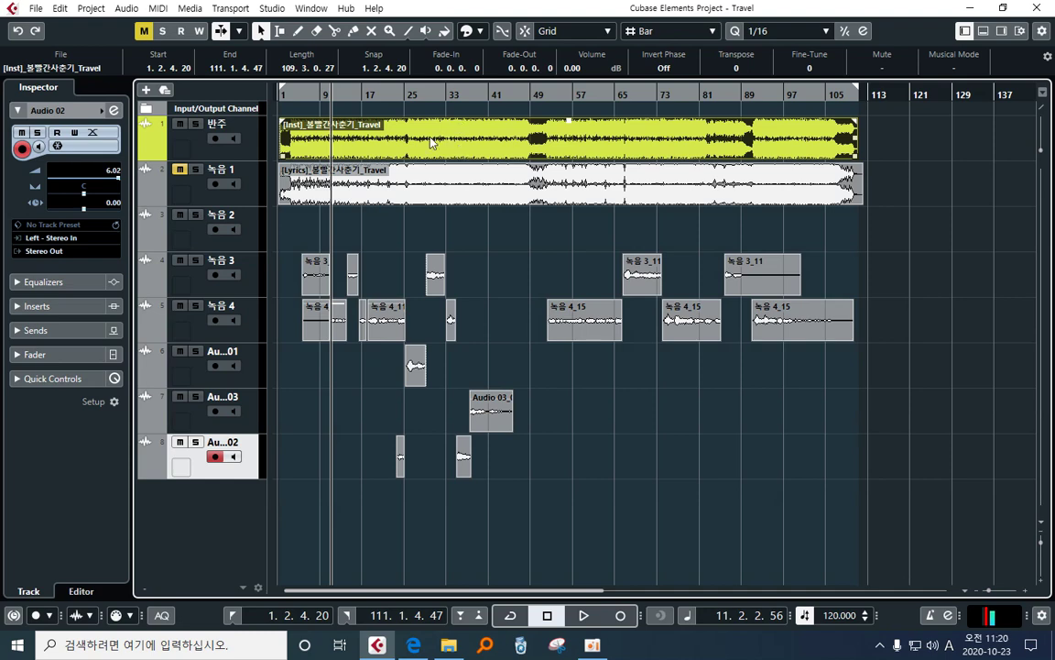
# - Open the Export Audio Mixdown settings and check the file name and the destination path
pyautogui.click(37, 9)
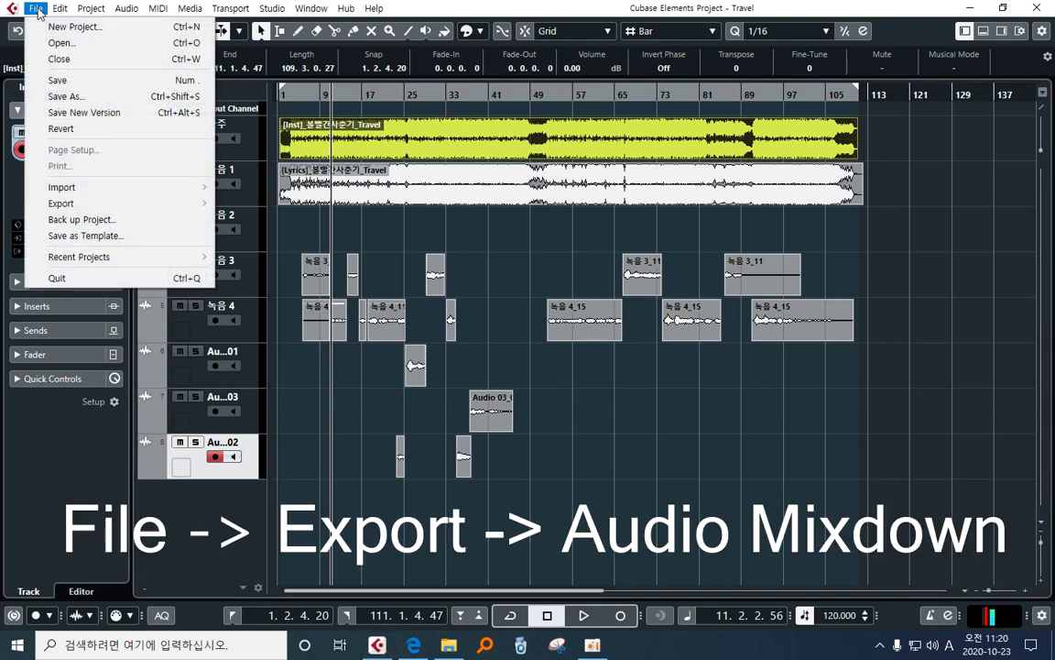
pyautogui.moveTo(61, 203)
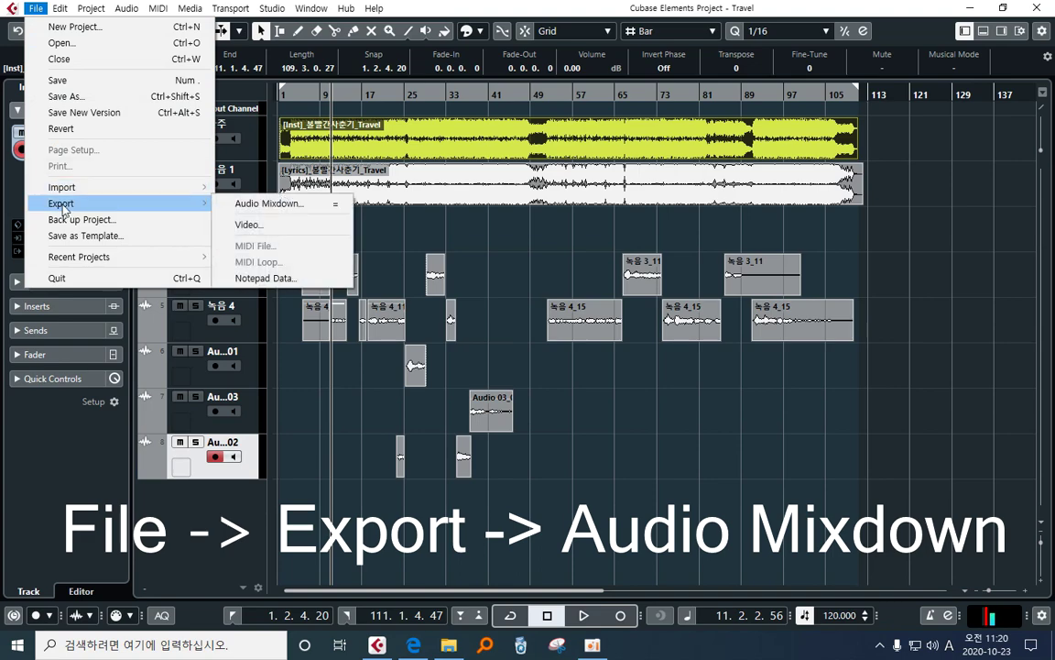
pyautogui.click(305, 205)
pyautogui.moveTo(722, 167); pyautogui.dragTo(428, 96)
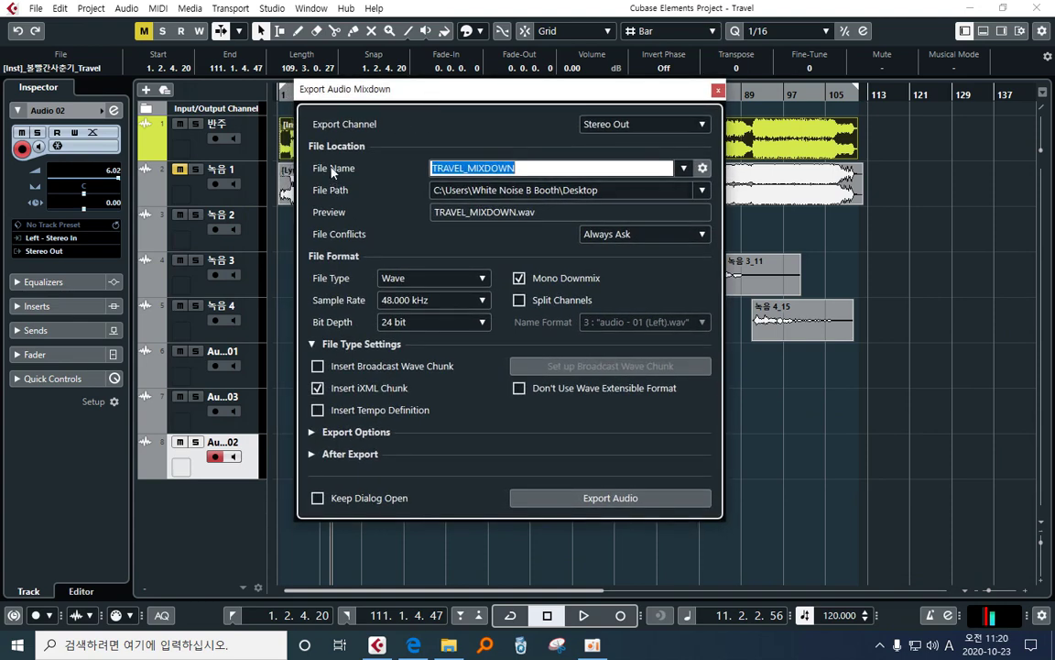
pyautogui.click(449, 168)
pyautogui.doubleClick(497, 169)
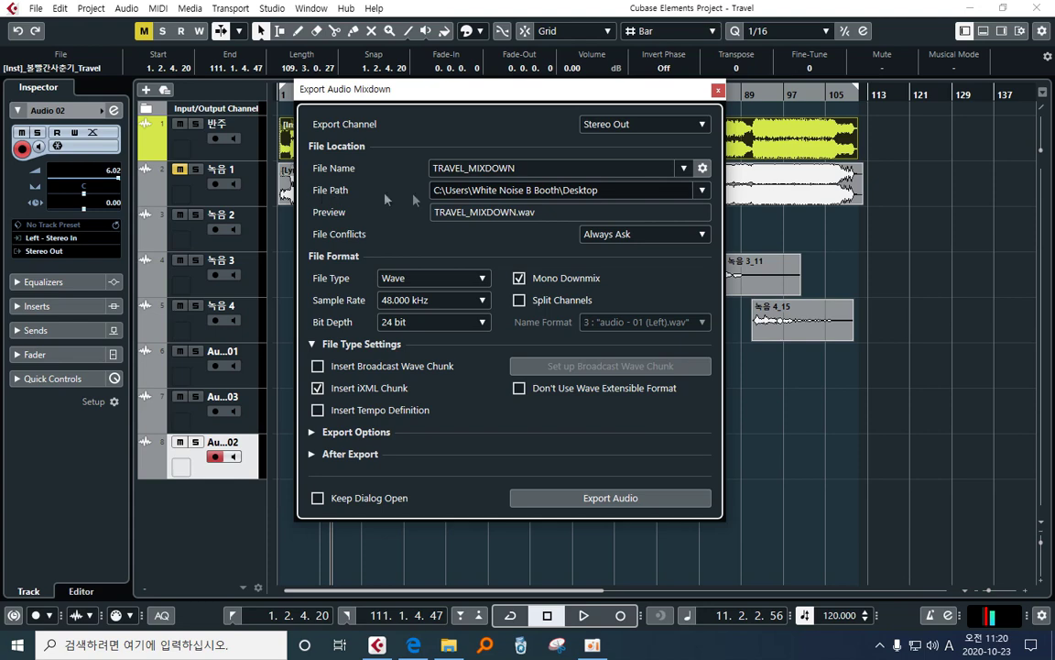
pyautogui.click(495, 192)
pyautogui.click(675, 190)
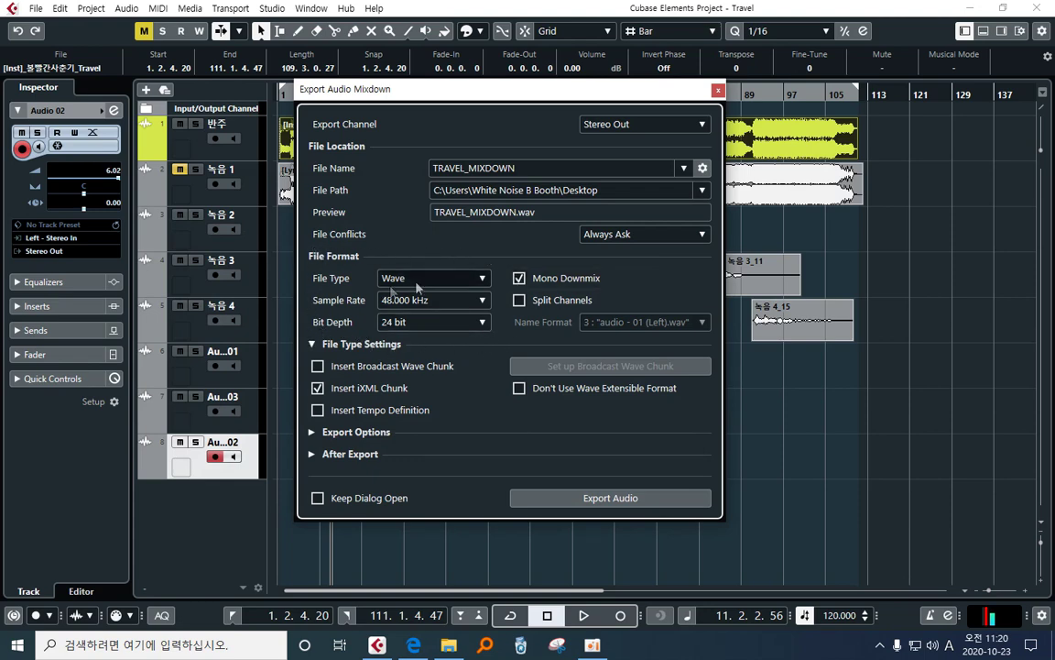
# - Examine the file types available for the mixdown export, comparing Wave and MPEG 1 Layer 3
pyautogui.click(480, 277)
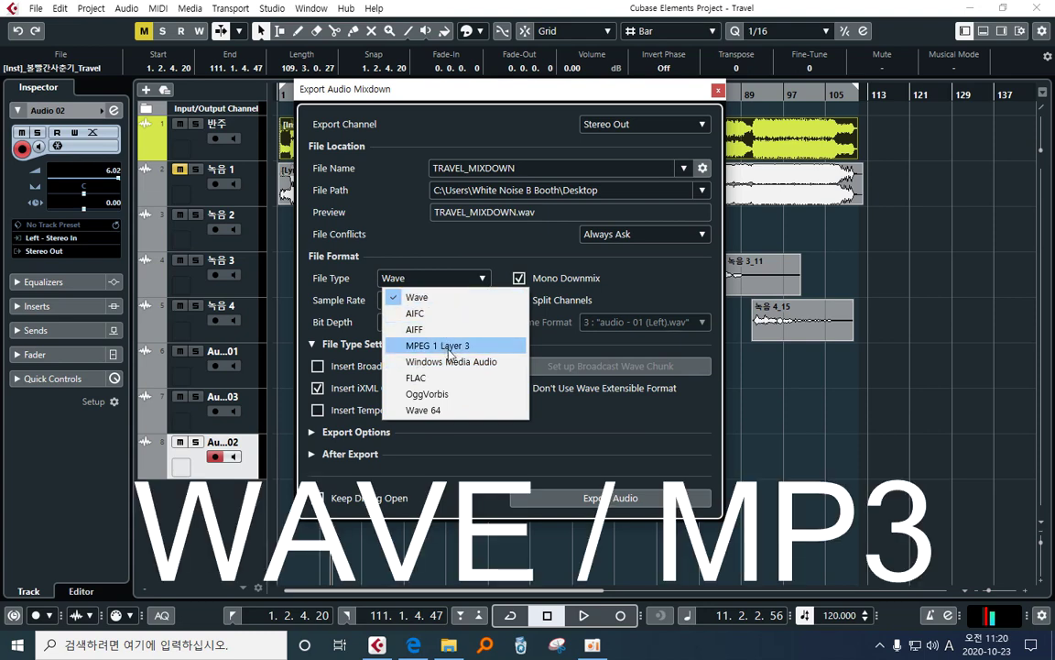
pyautogui.click(449, 249)
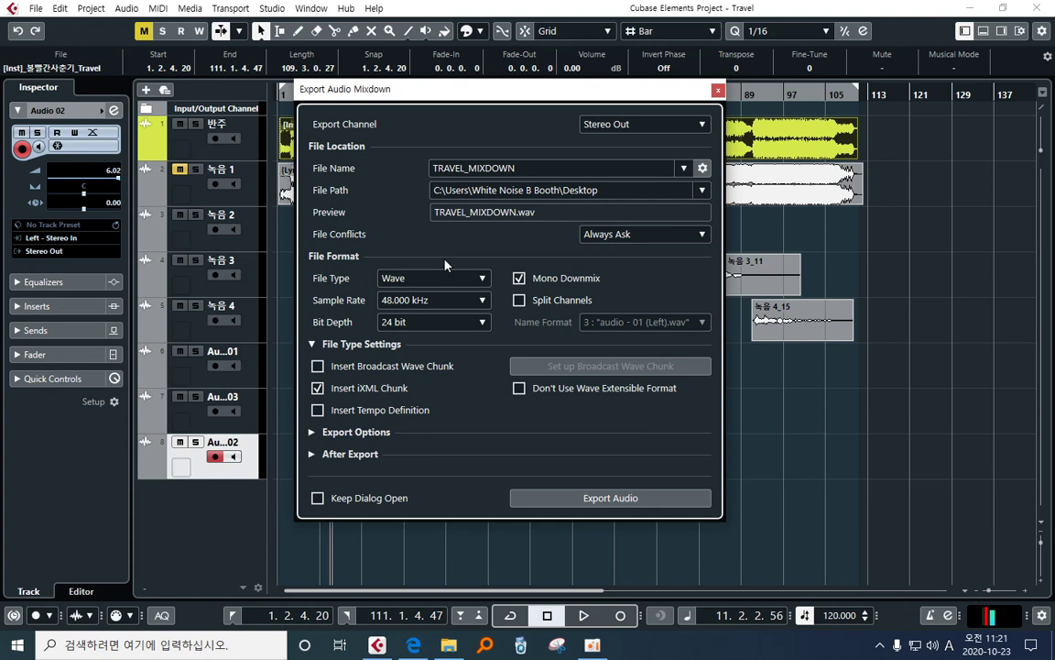
pyautogui.click(427, 279)
pyautogui.click(428, 256)
pyautogui.click(476, 276)
pyautogui.click(467, 248)
pyautogui.moveTo(416, 89); pyautogui.dragTo(418, 117)
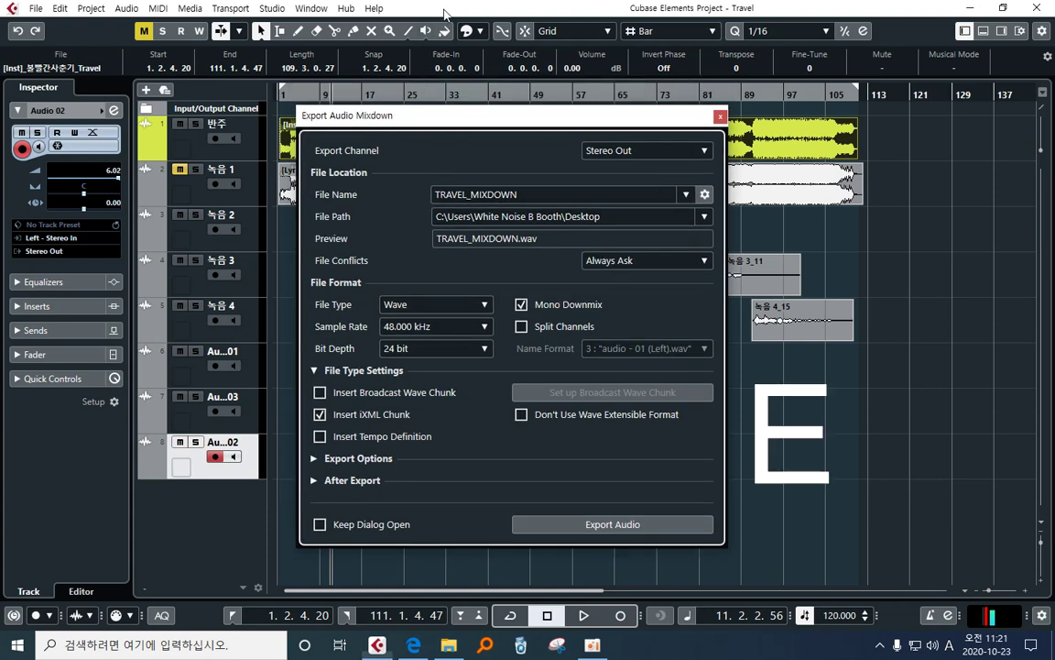
pyautogui.press('e')
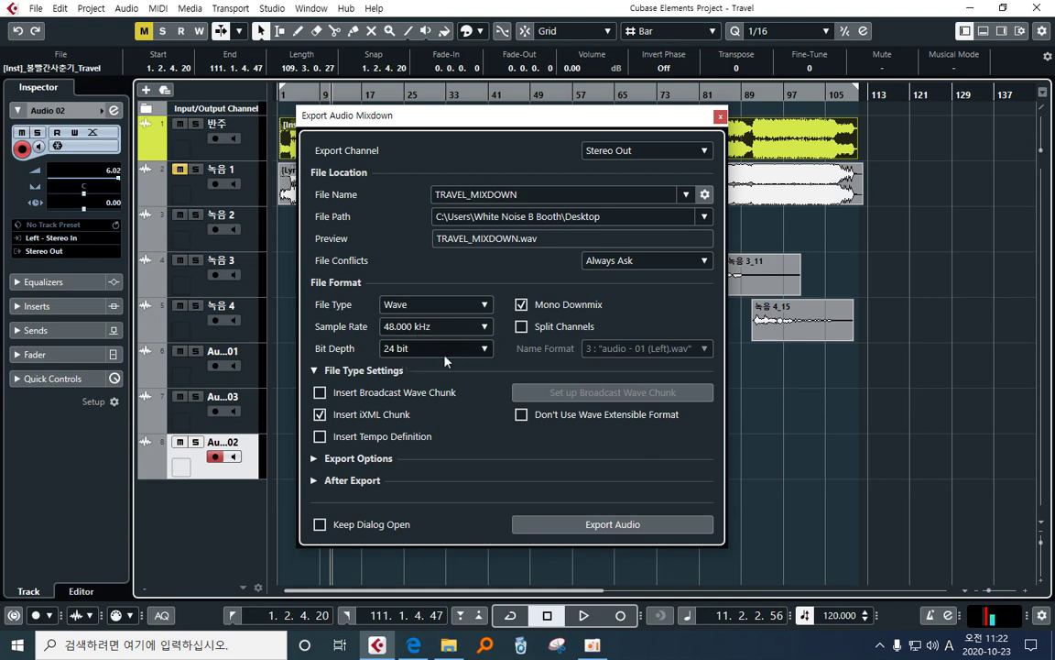
# - Export the full mixdown as an MPEG 1 Layer 3 file with Mono Downmix turned off
pyautogui.click(588, 309)
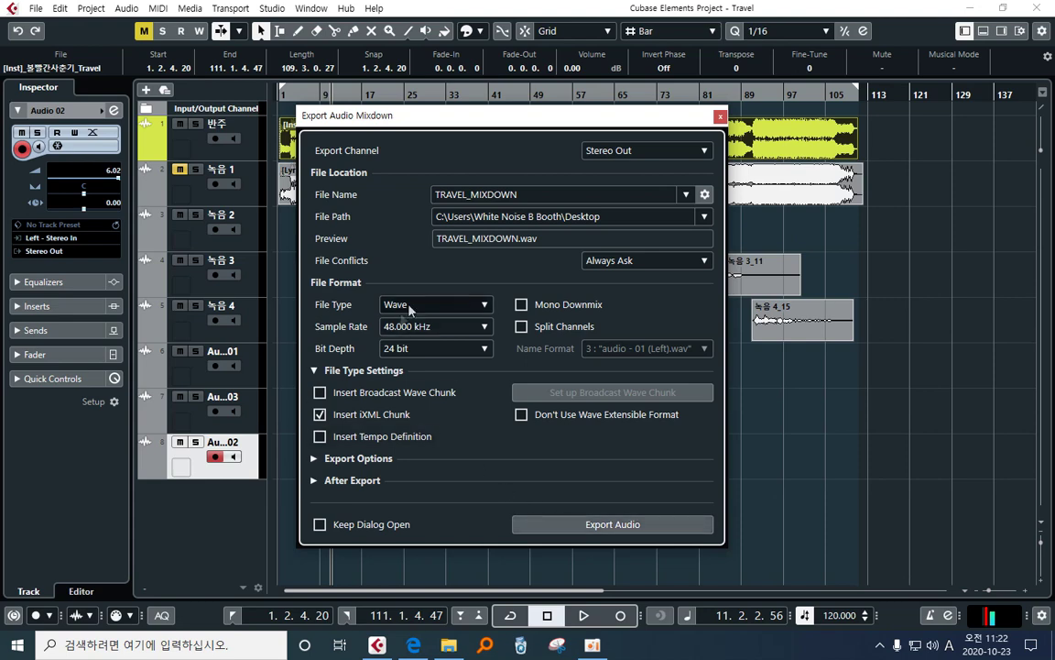
pyautogui.click(468, 311)
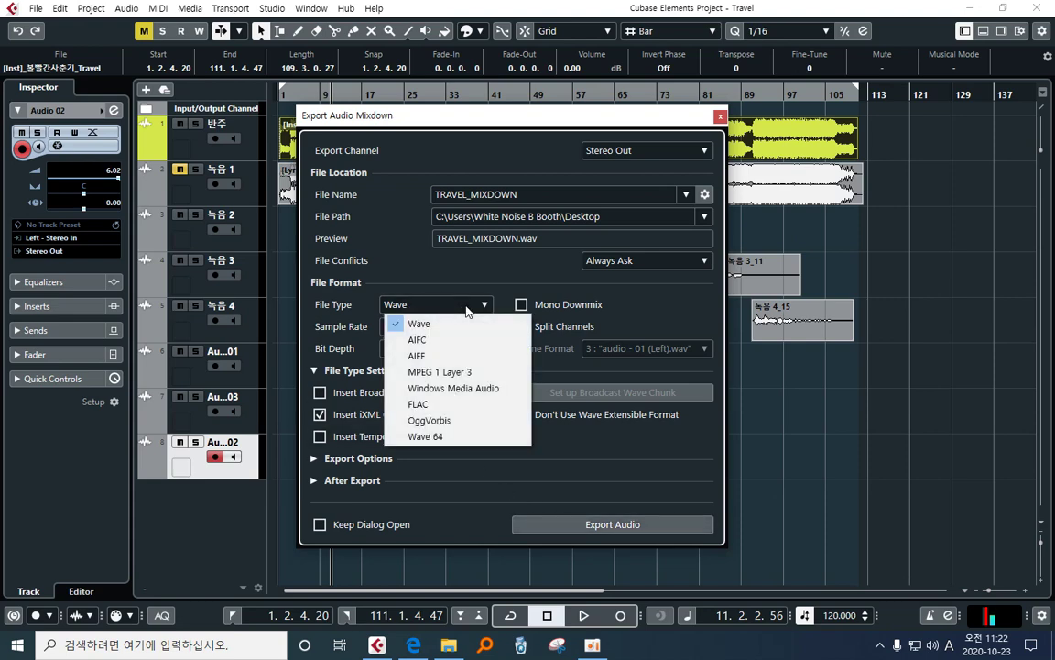
pyautogui.click(465, 372)
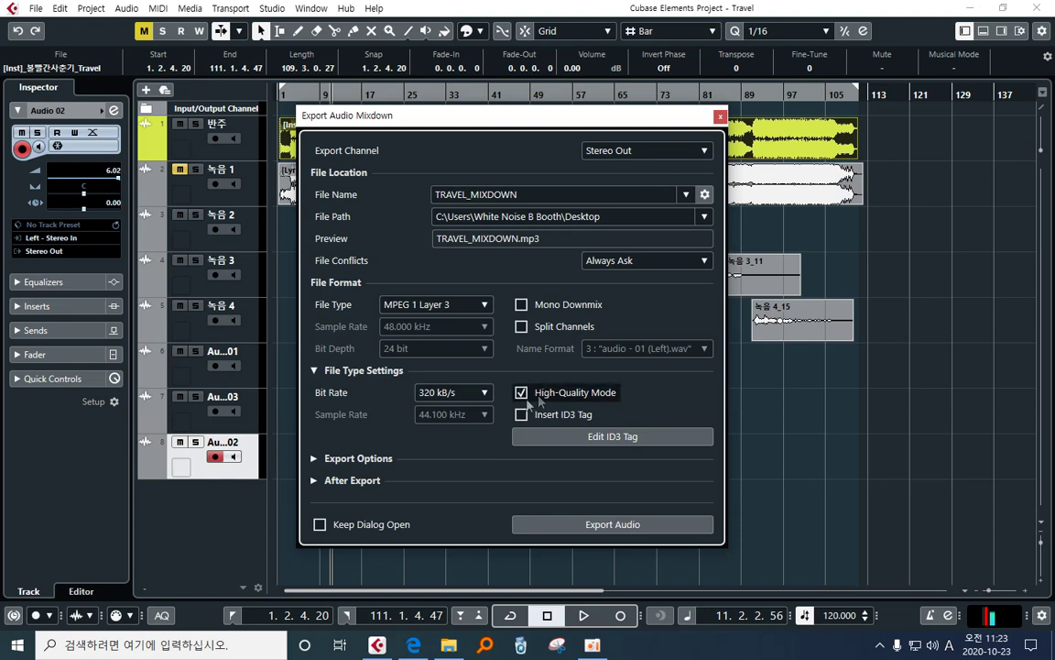
pyautogui.click(613, 523)
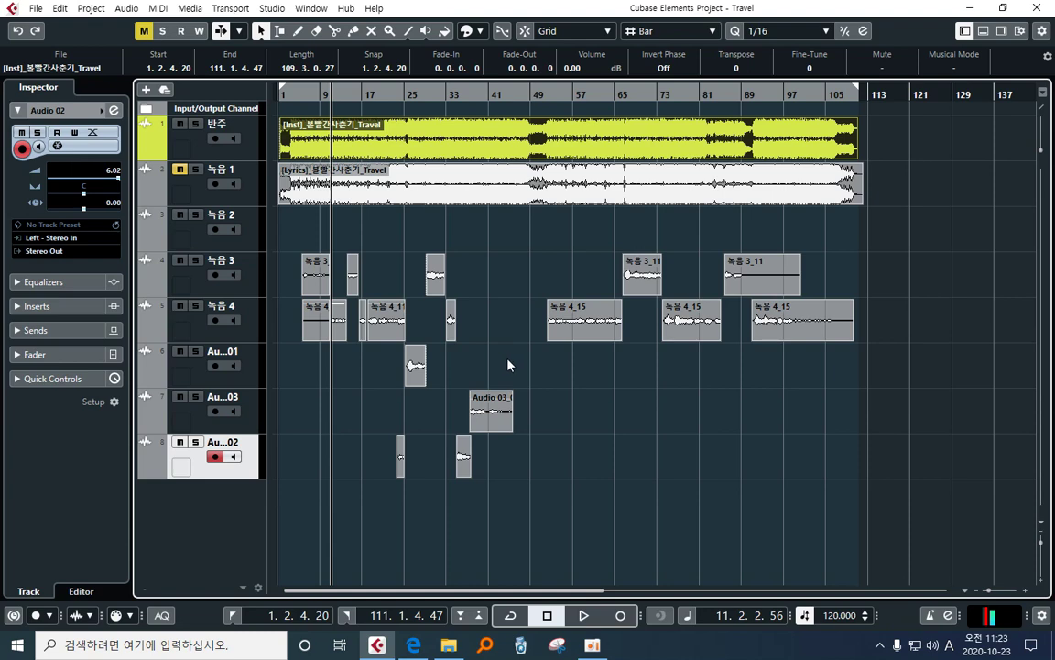
# - Review each vocal track from 녹음 3 to Audio 02 as a candidate for individual export
pyautogui.click(240, 294)
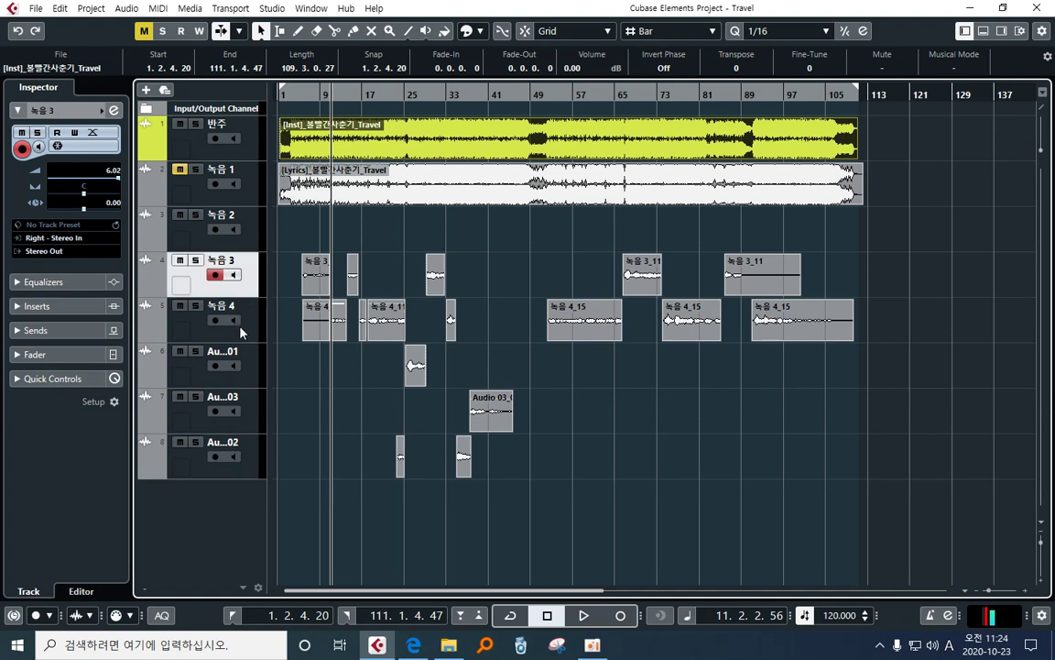
pyautogui.click(240, 331)
pyautogui.click(245, 371)
pyautogui.click(250, 417)
pyautogui.click(249, 290)
pyautogui.click(251, 331)
pyautogui.click(251, 376)
pyautogui.click(252, 422)
pyautogui.click(253, 468)
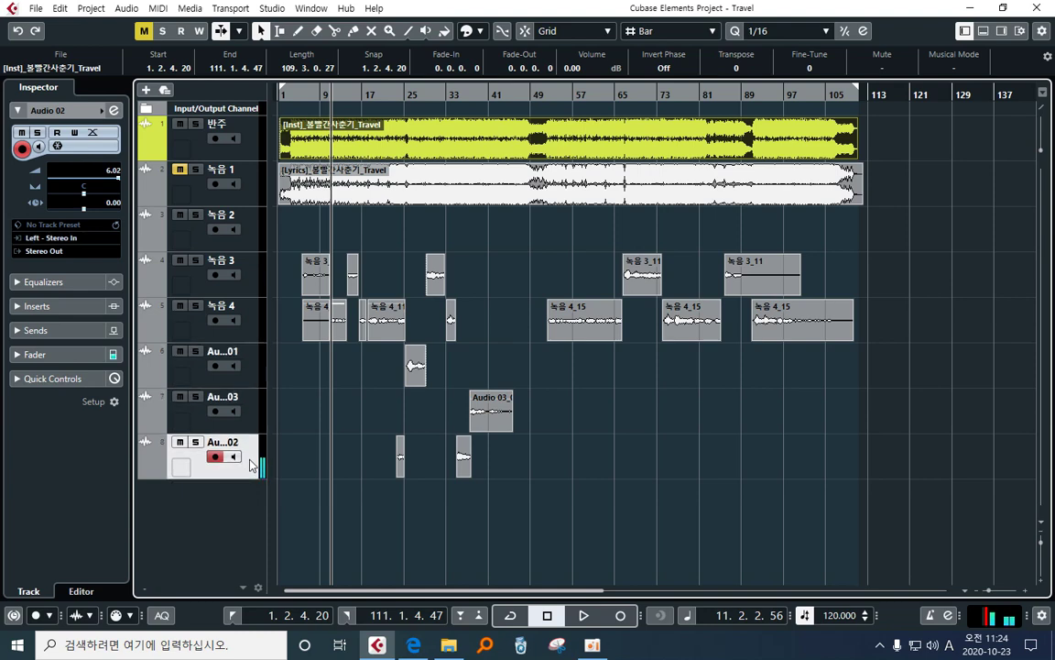
# - Reset the 녹음 3 track's volume to 0.00 and solo the track
pyautogui.click(251, 281)
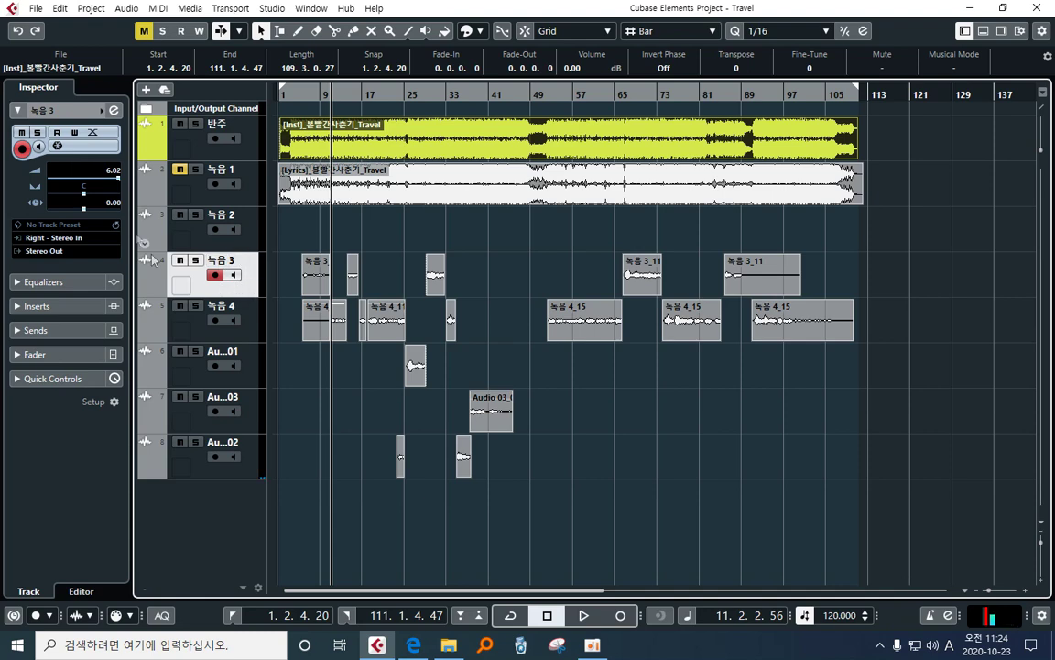
pyautogui.keyDown('ctrl'); pyautogui.click(113, 183); pyautogui.keyUp('ctrl')
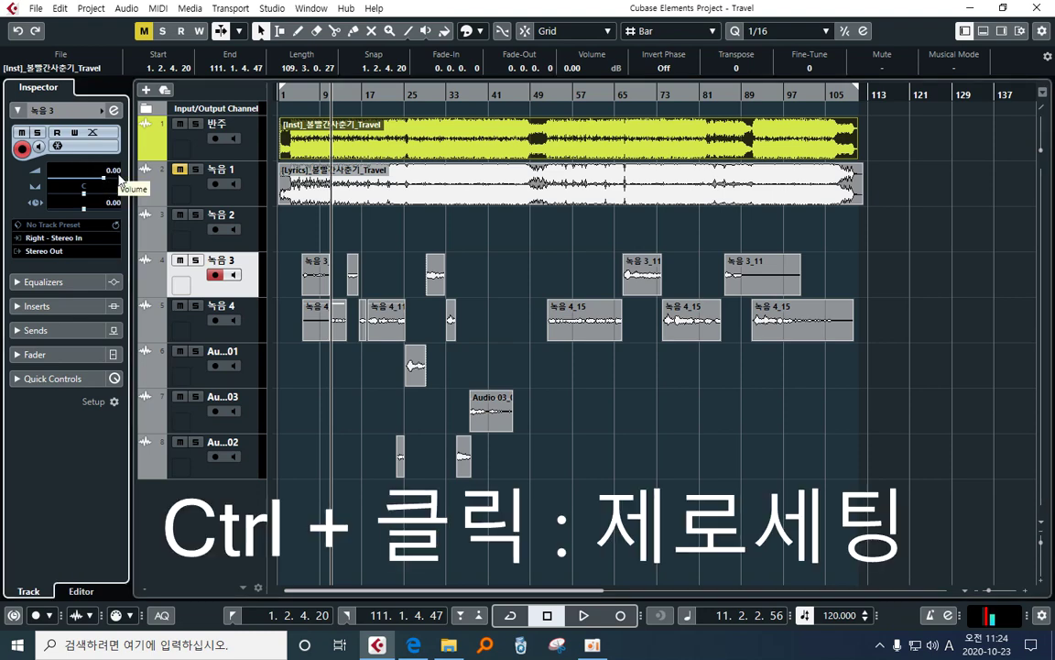
pyautogui.click(196, 261)
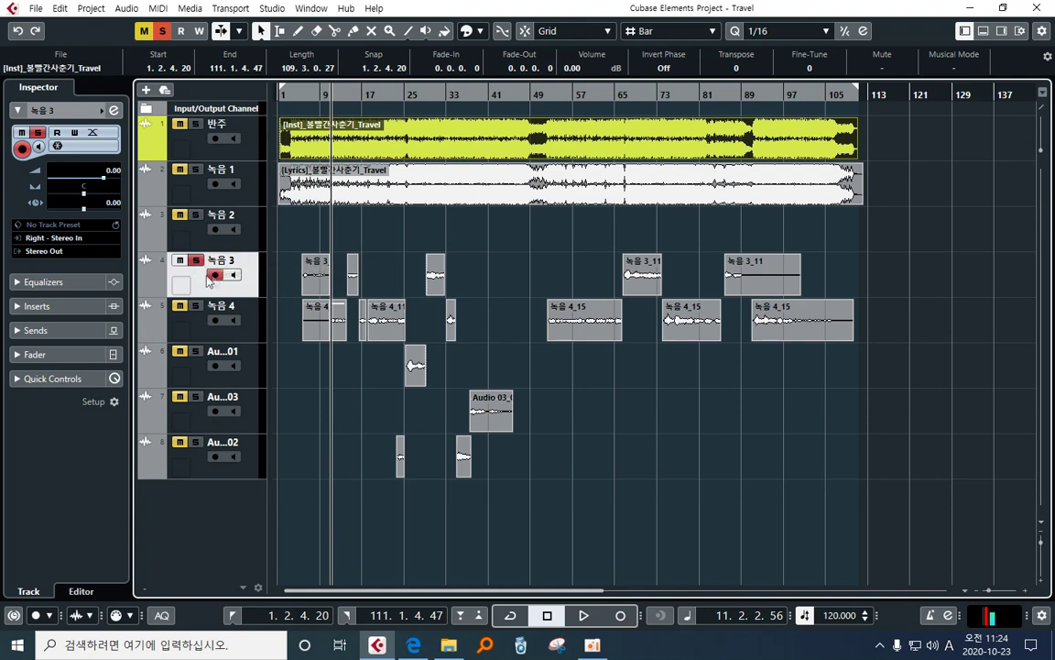
# - Set the mixdown export to Wave with Mono Downmix enabled, and take the 녹음 3 track out of solo after closing the export settings
pyautogui.click(35, 8)
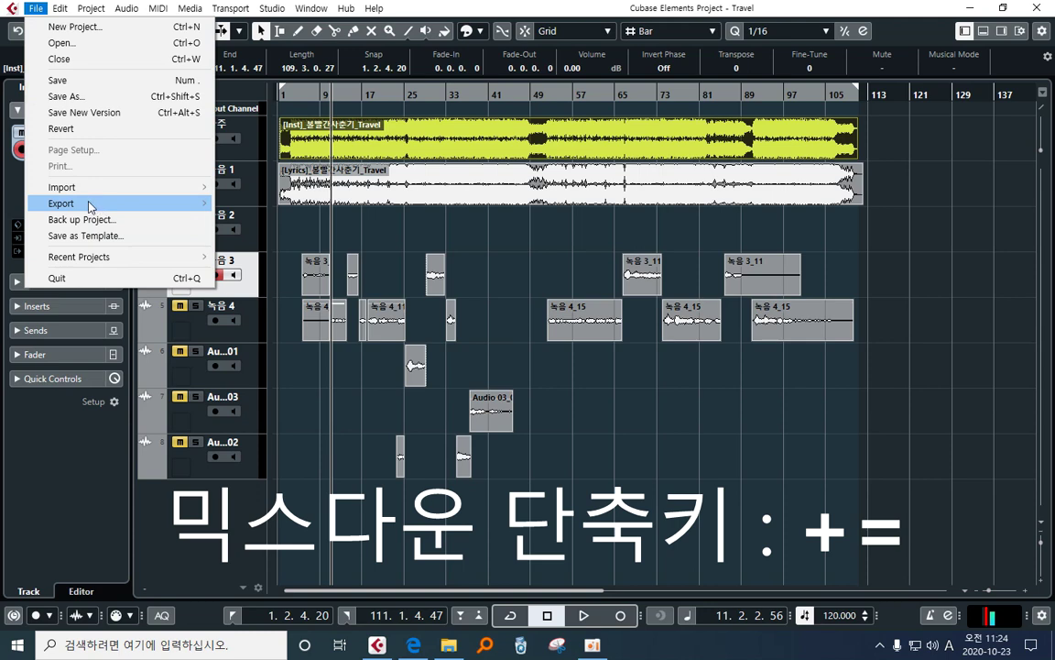
pyautogui.moveTo(89, 205)
pyautogui.click(243, 201)
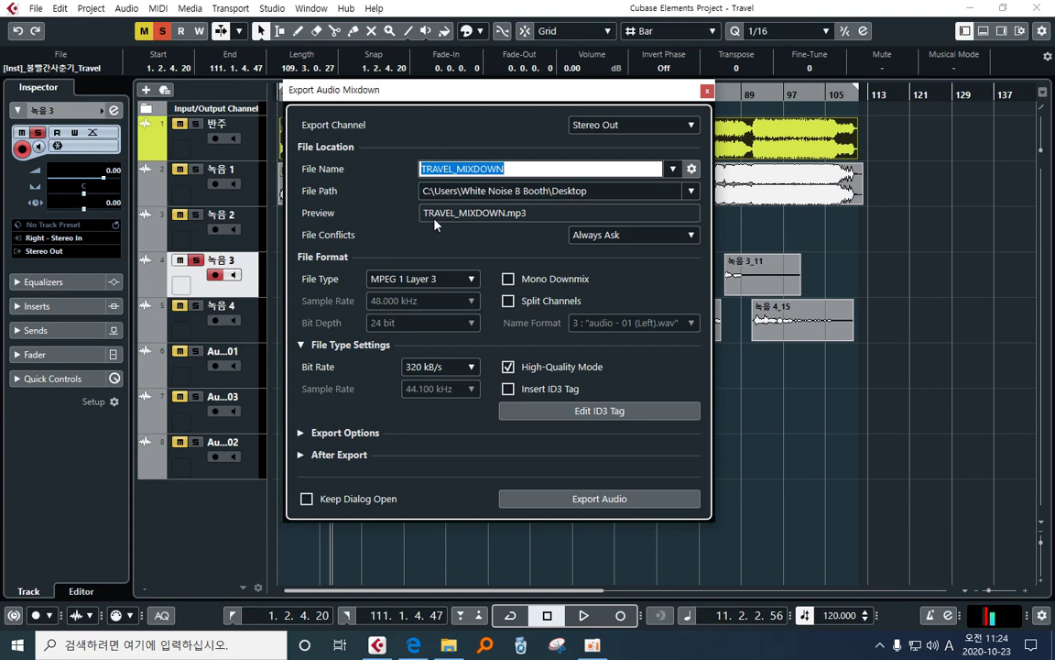
pyautogui.click(422, 279)
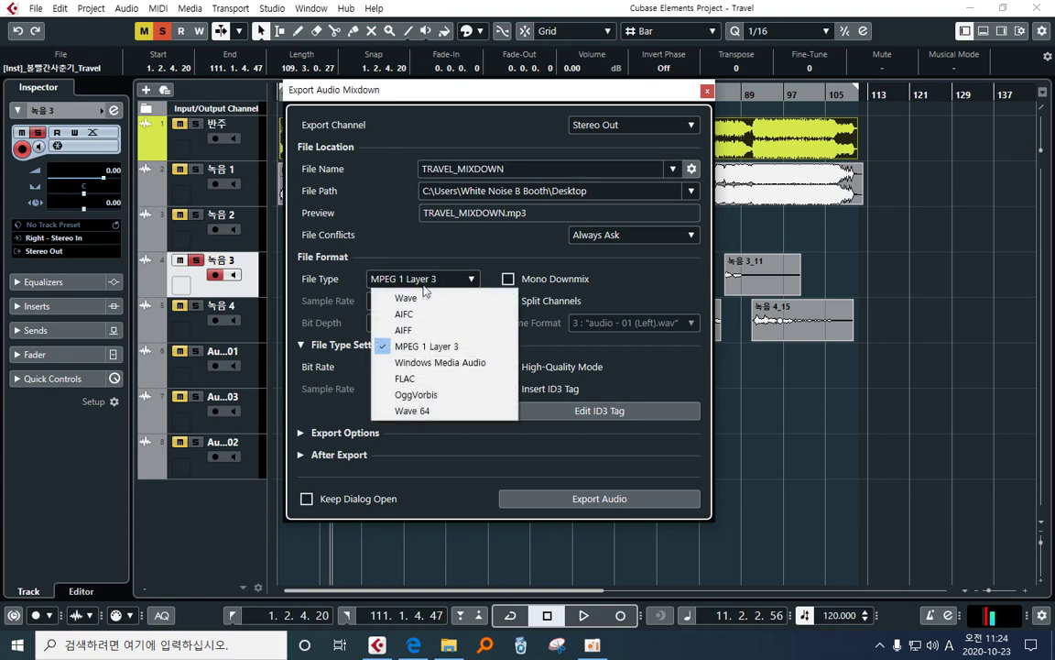
pyautogui.click(424, 295)
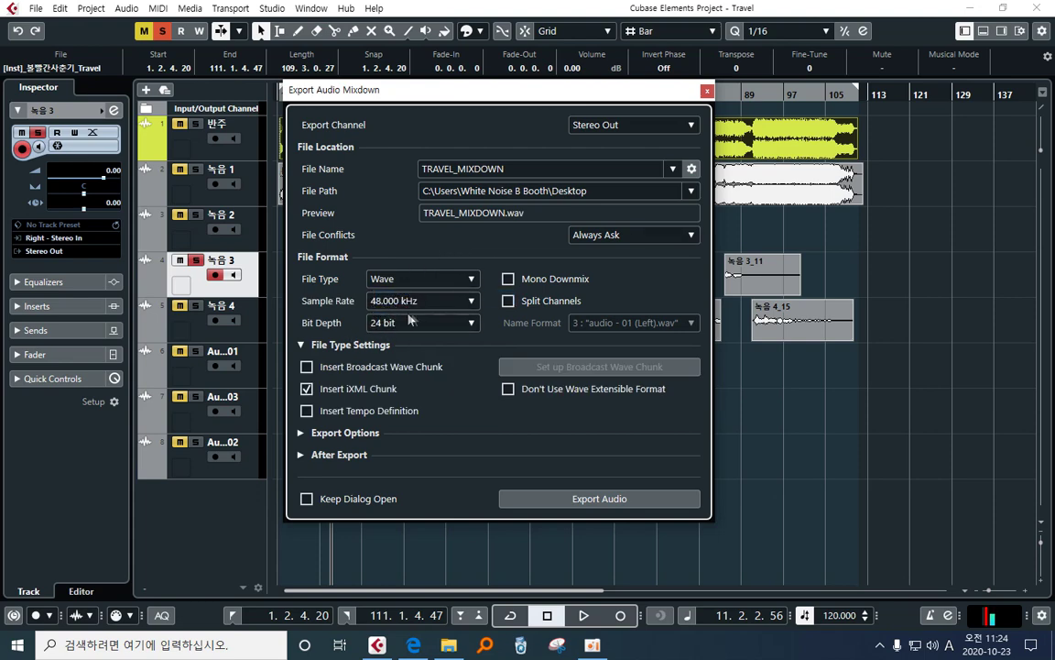
pyautogui.click(508, 280)
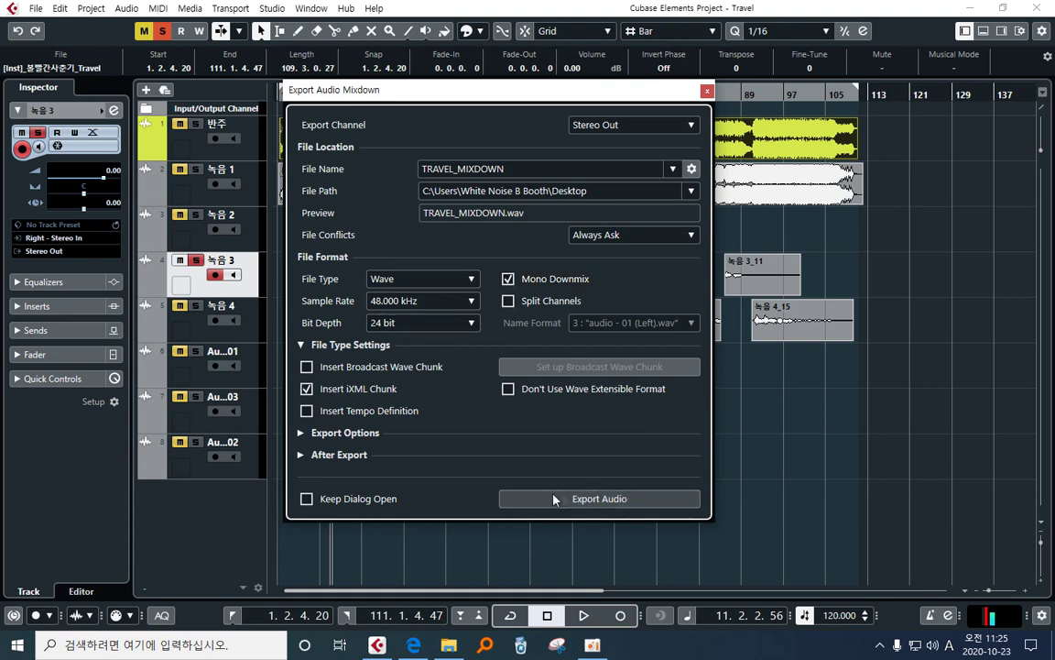
pyautogui.click(707, 90)
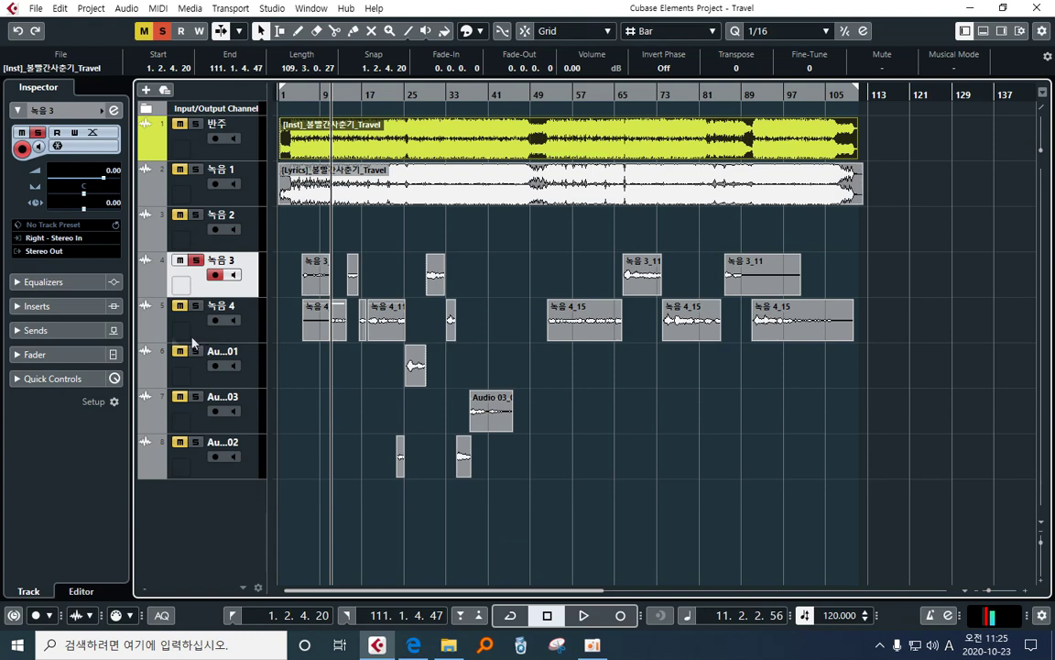
pyautogui.click(195, 260)
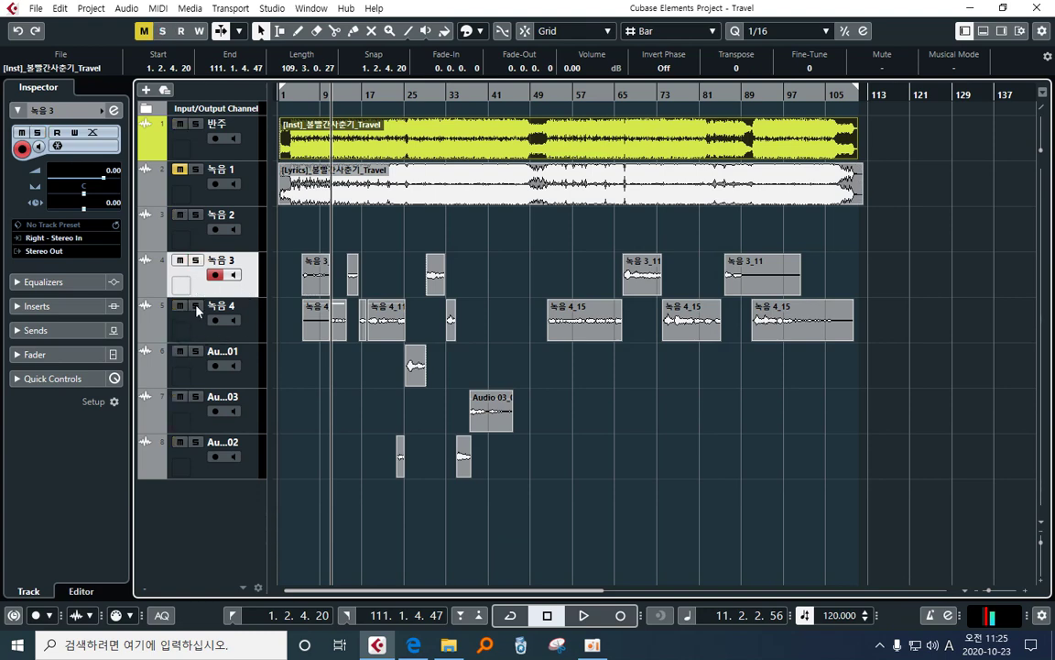
# - Solo the 녹음 4 track, select it and open the audio mixdown export settings
pyautogui.click(195, 305)
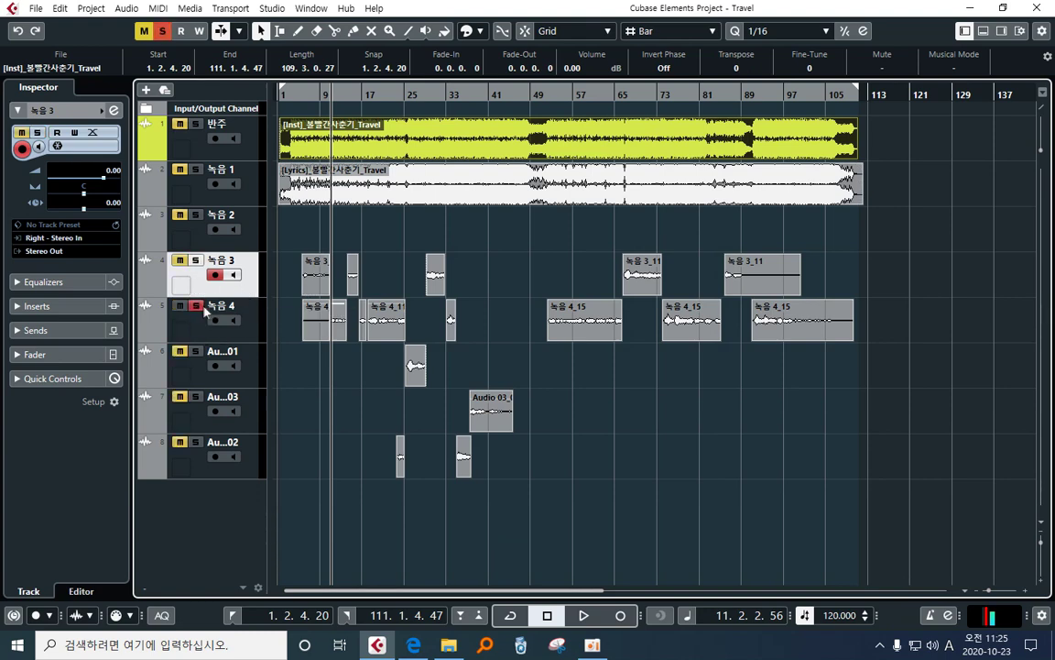
pyautogui.click(198, 327)
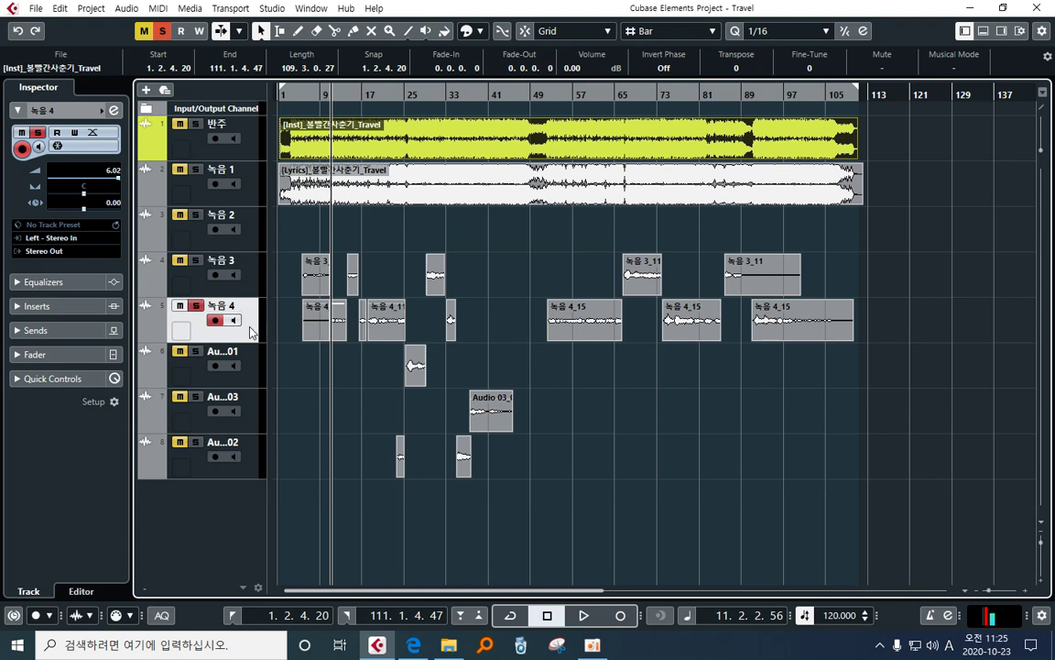
pyautogui.click(35, 8)
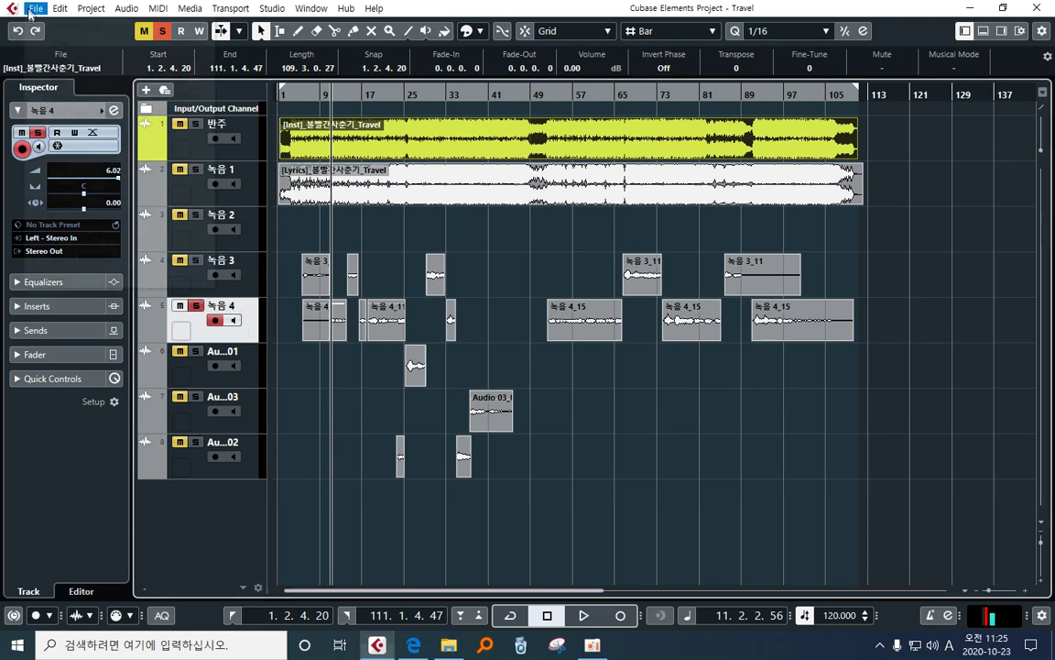
pyautogui.moveTo(156, 209)
pyautogui.click(266, 203)
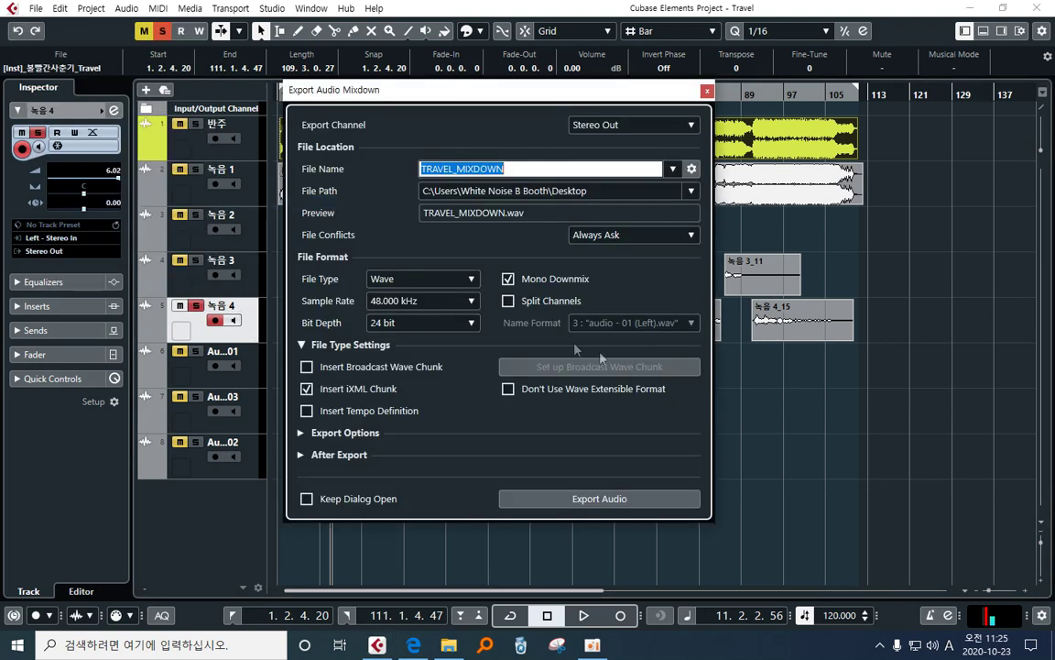
# - Check the file name and Wave Mono Downmix settings for the 녹음 4 mixdown, and close the settings without exporting
pyautogui.click(533, 169)
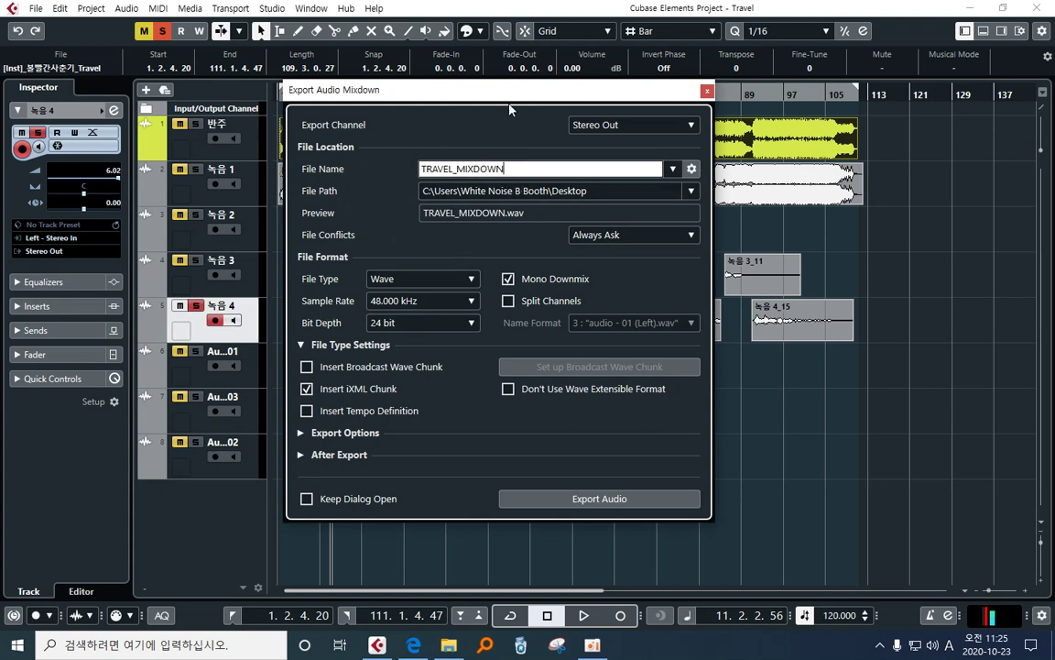
pyautogui.moveTo(491, 98); pyautogui.dragTo(548, 113)
pyautogui.doubleClick(520, 183)
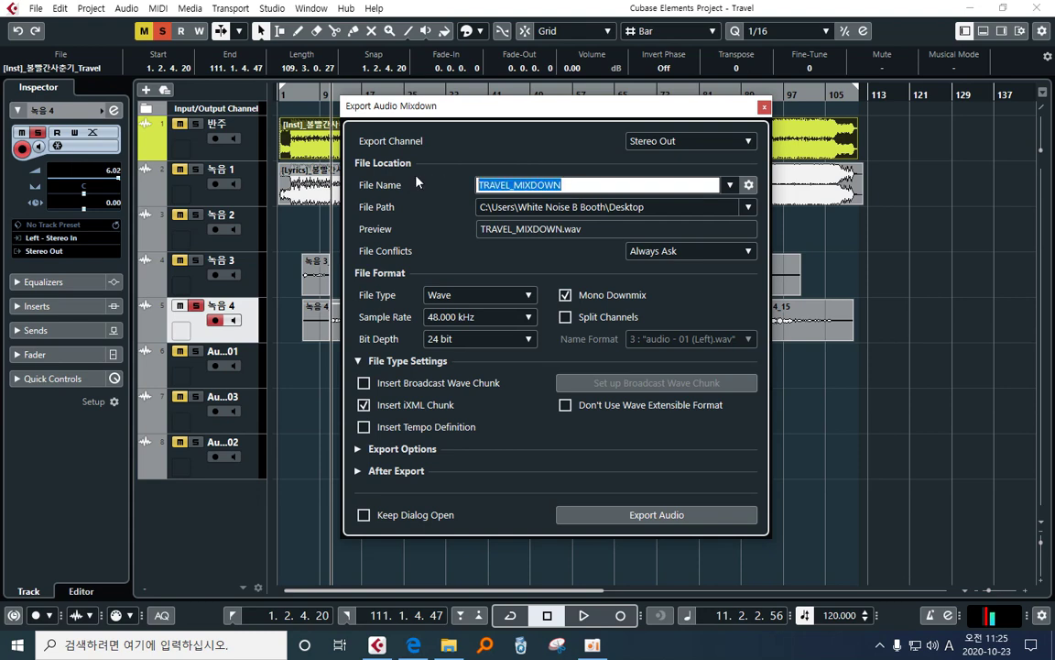
pyautogui.click(522, 263)
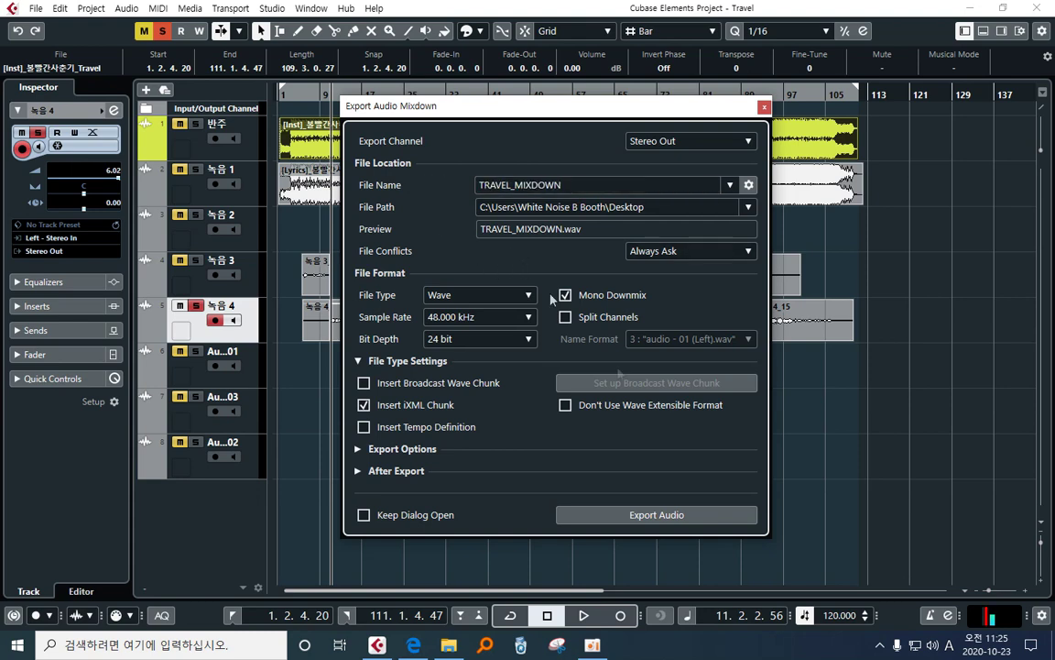
pyautogui.click(764, 107)
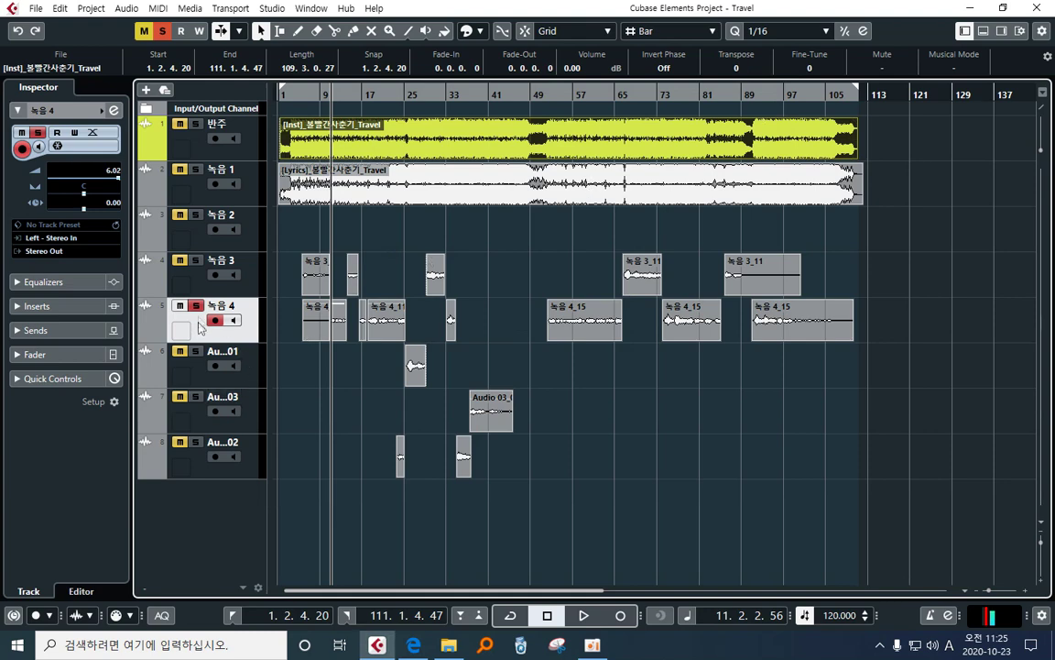
# - Take the 녹음 4 track out of solo and go on to the Audio 01 and Audio 03 tracks
pyautogui.click(196, 307)
pyautogui.click(180, 360)
pyautogui.click(182, 410)
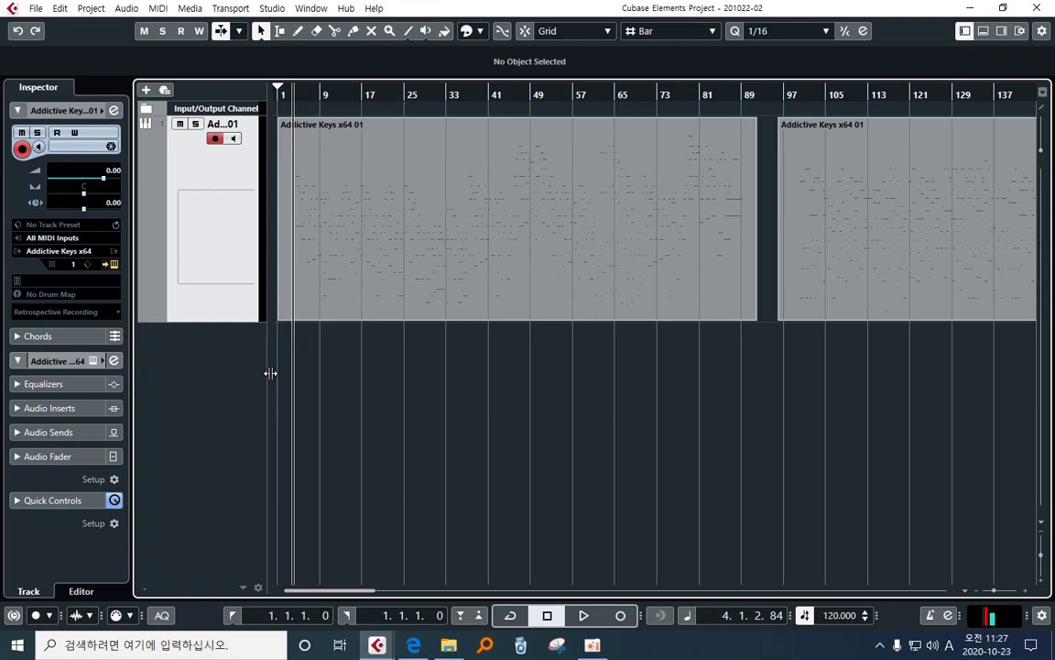
# - Set the locators around the first Addictive Keys x64 01 part and tighten the range to about 2.3.3.82 through 90.3.3.61
pyautogui.click(325, 272)
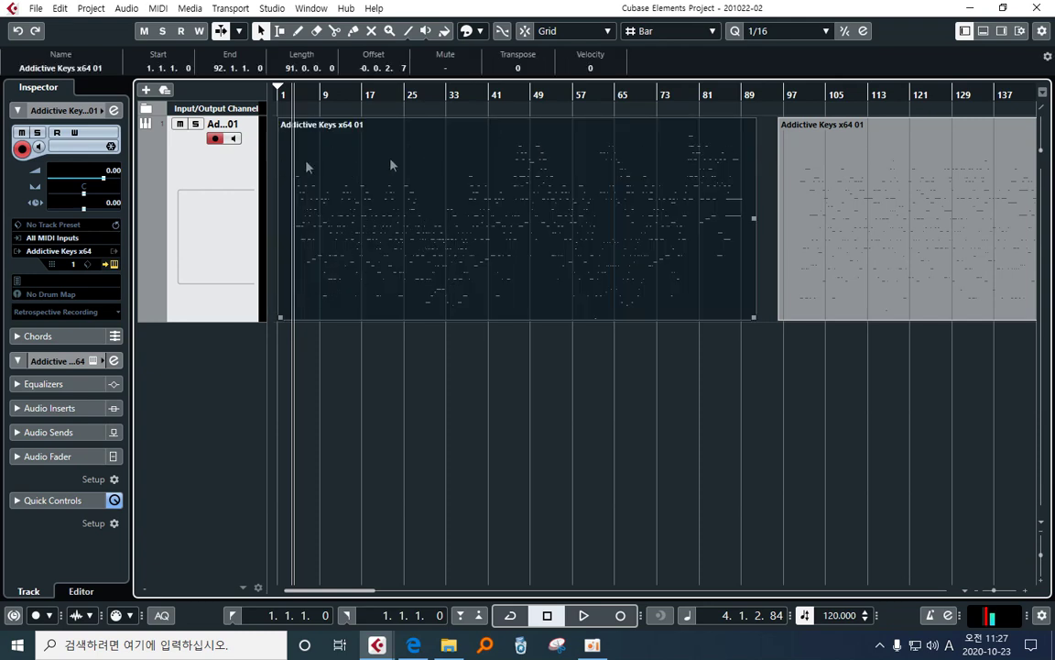
pyautogui.press('p')
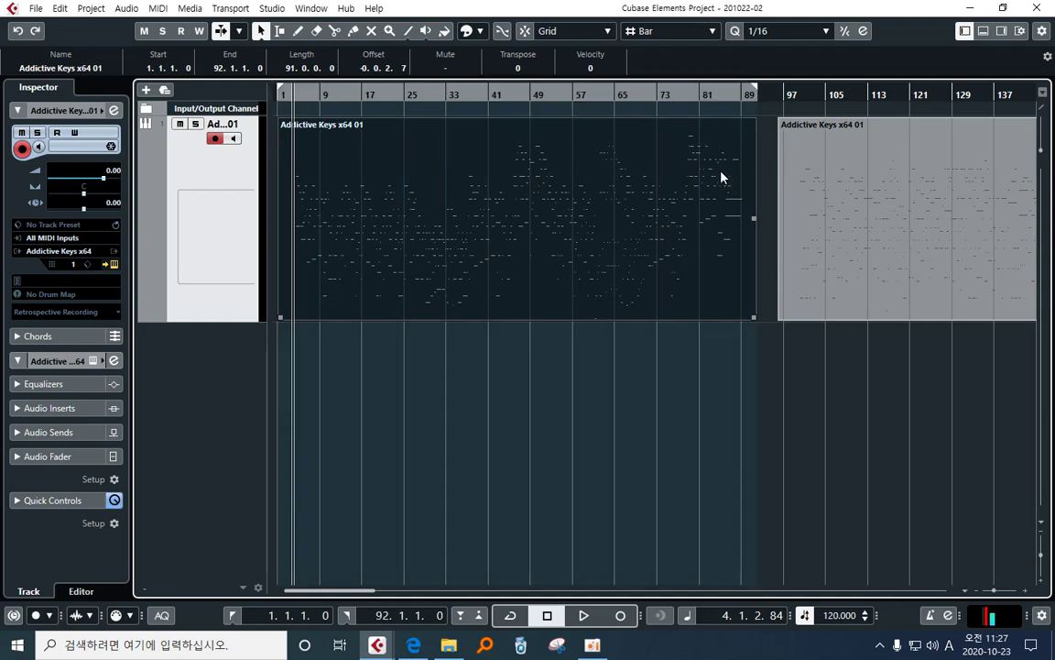
pyautogui.click(343, 94)
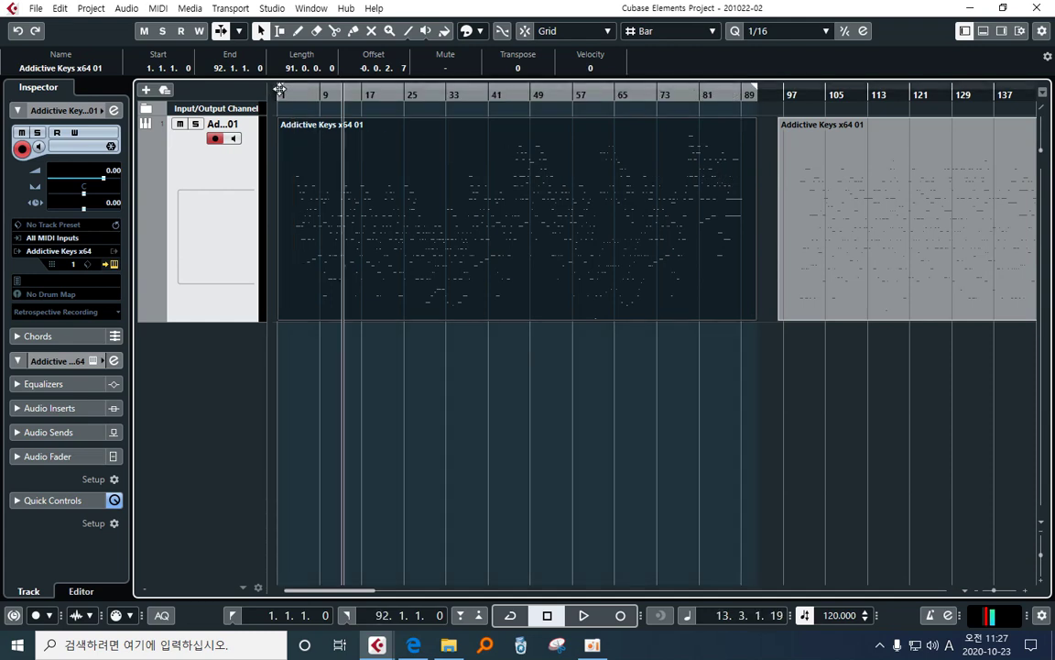
pyautogui.moveTo(285, 93); pyautogui.dragTo(293, 92)
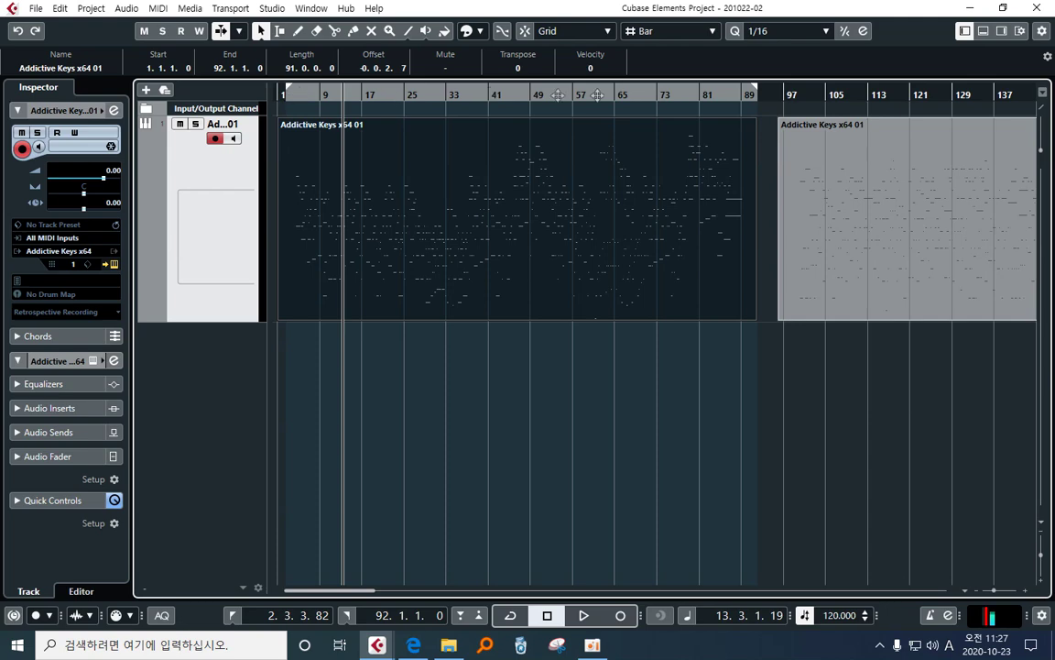
pyautogui.moveTo(751, 94); pyautogui.dragTo(747, 94)
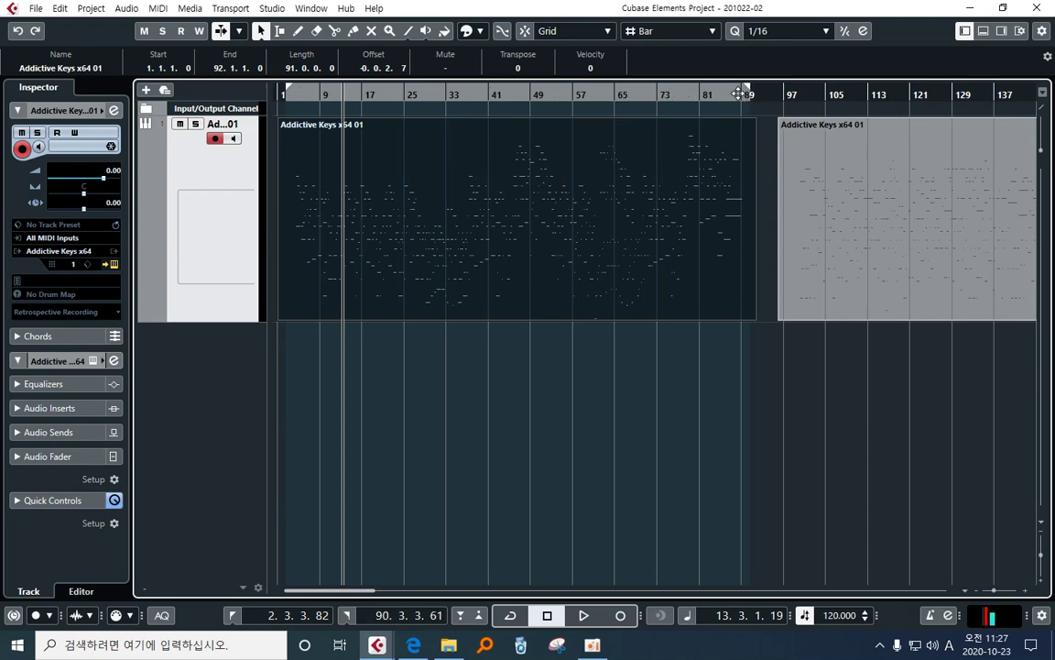
# - Export the locator range as a 48.000 kHz, 24 bit Wave mixdown with Mono Downmix turned off
pyautogui.click(35, 8)
pyautogui.moveTo(81, 205)
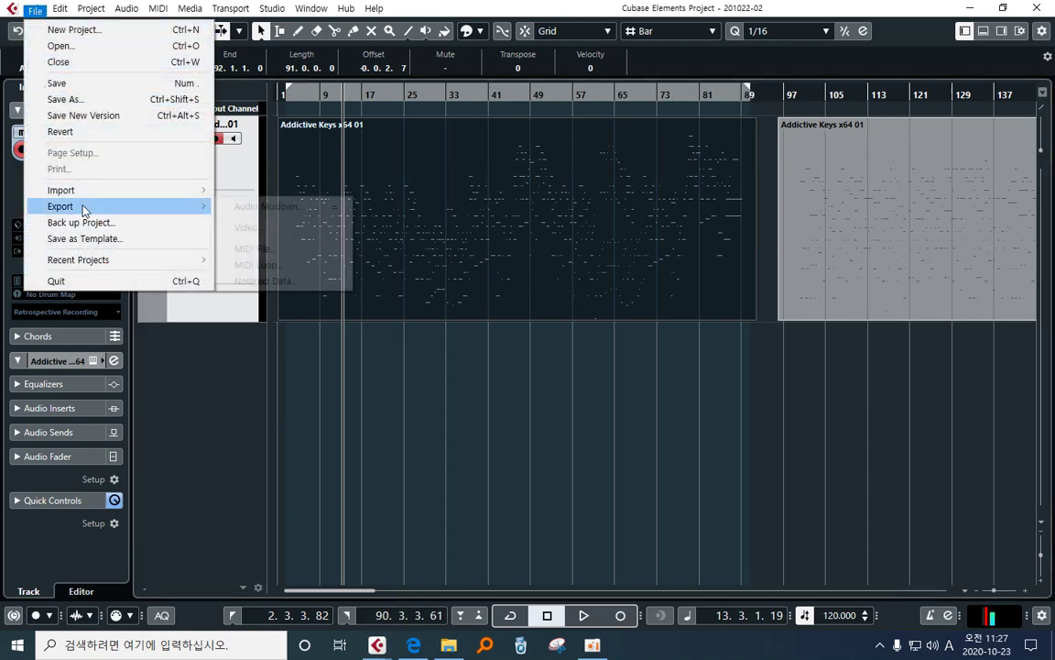
pyautogui.click(270, 203)
pyautogui.moveTo(430, 108); pyautogui.dragTo(389, 87)
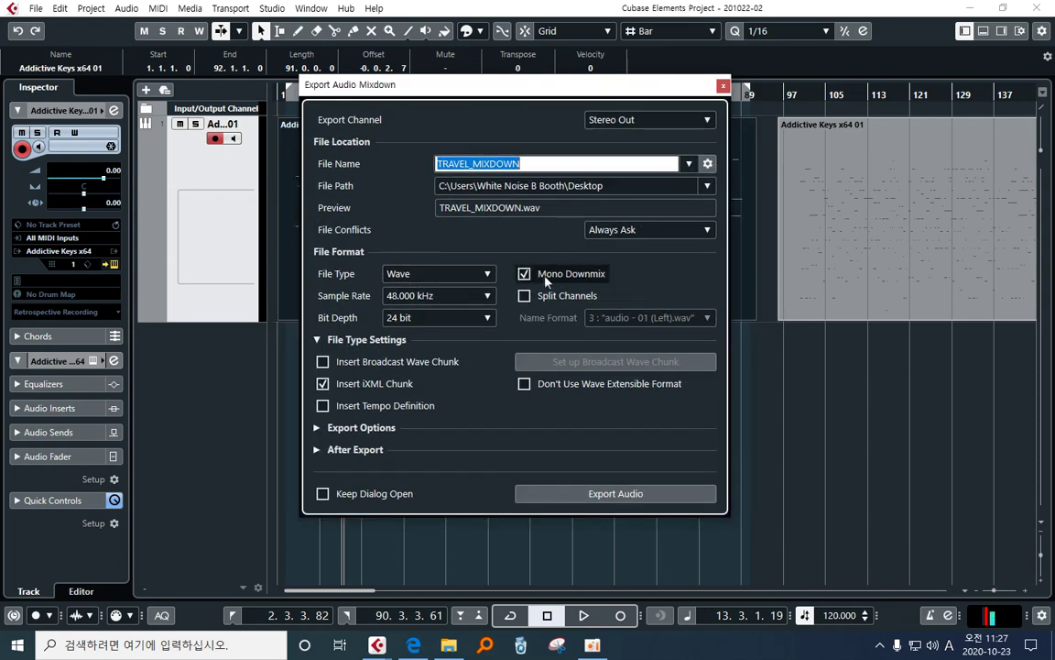
pyautogui.click(524, 273)
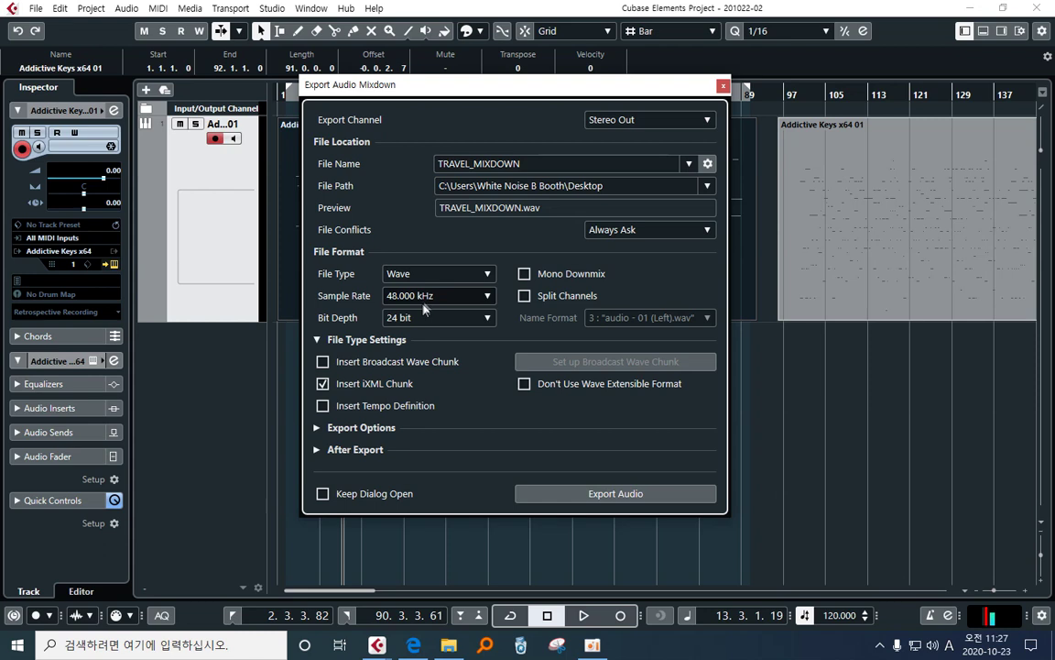
pyautogui.click(626, 493)
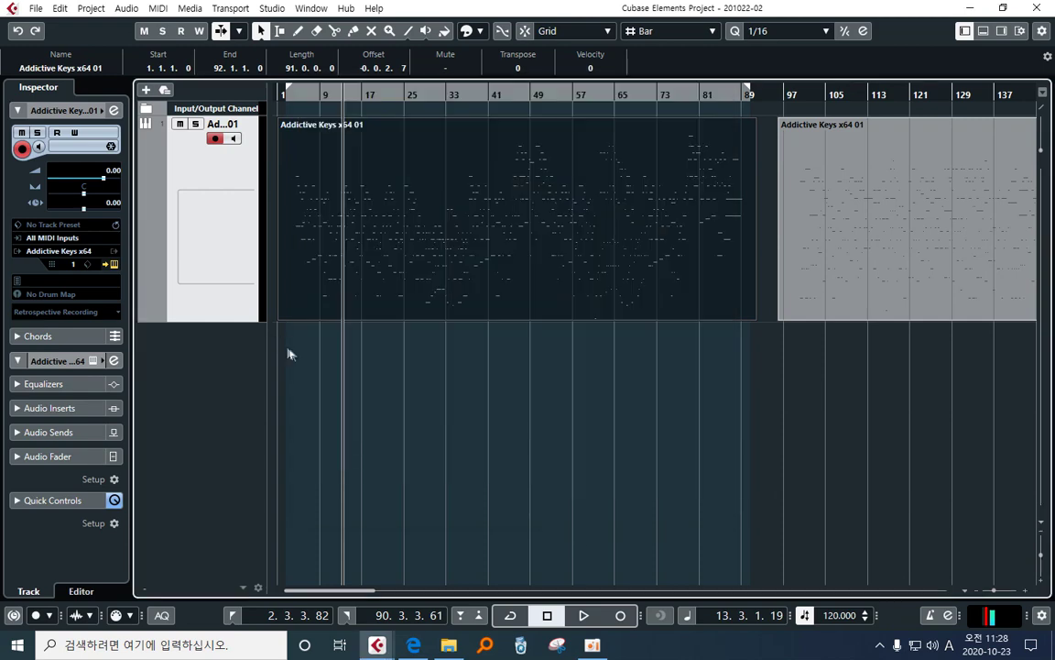
# - Export the project as a MIDI file named test in the 201022-02 folder, keeping the default export options
pyautogui.click(34, 8)
pyautogui.moveTo(75, 207)
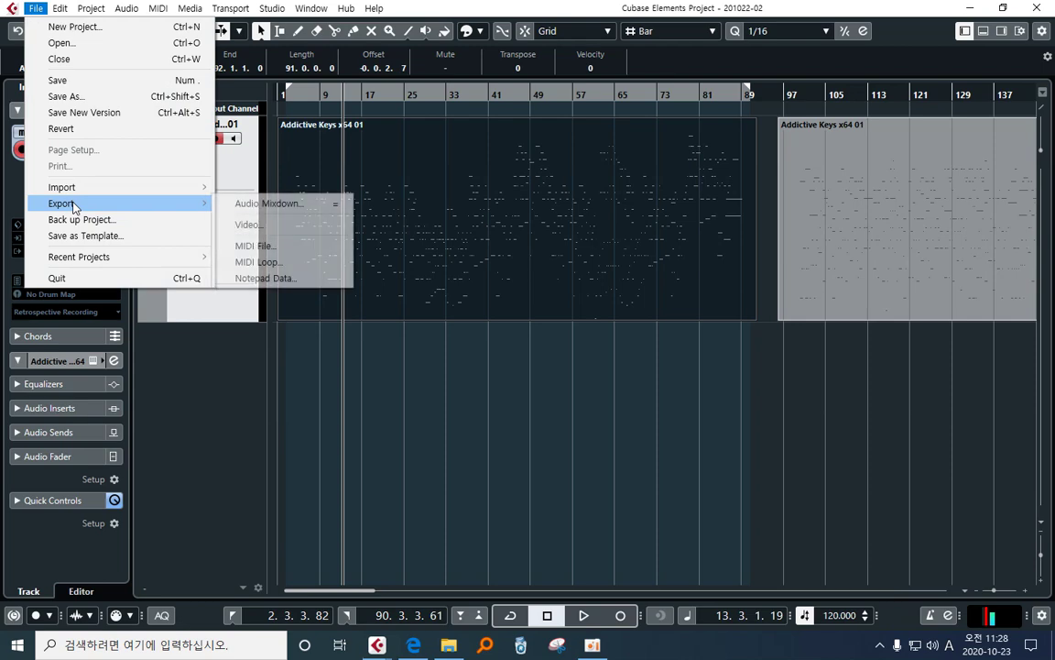
pyautogui.click(266, 249)
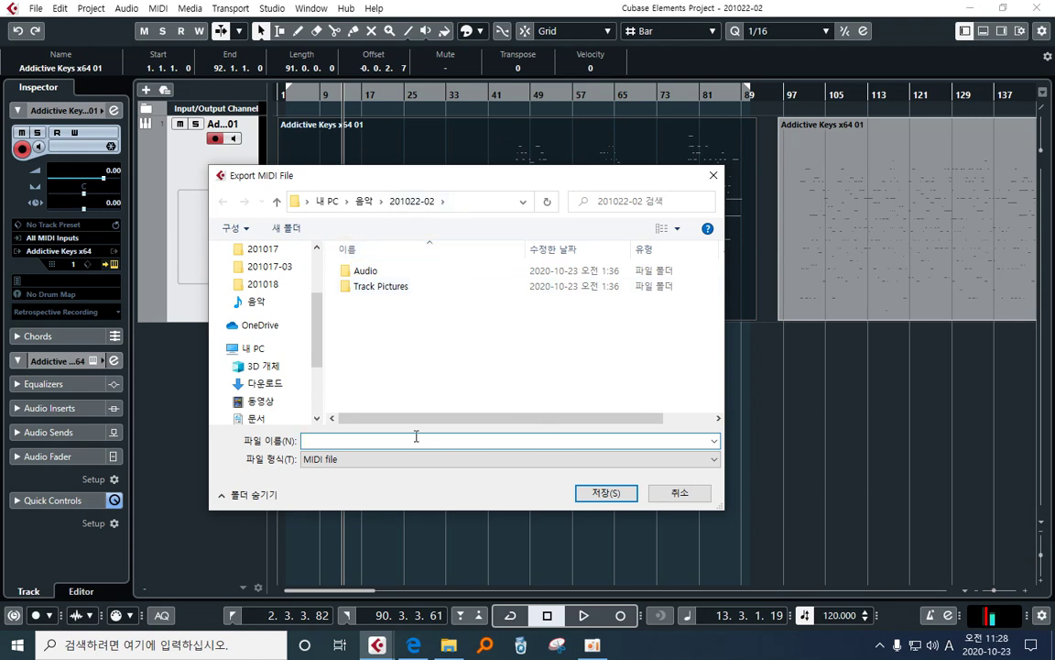
pyautogui.press('Hangul')
pyautogui.write('ㅡㅑ')
pyautogui.press('BackSpace')
pyautogui.press('BackSpace')
pyautogui.press('Hangul')
pyautogui.write('test')
pyautogui.click(609, 494)
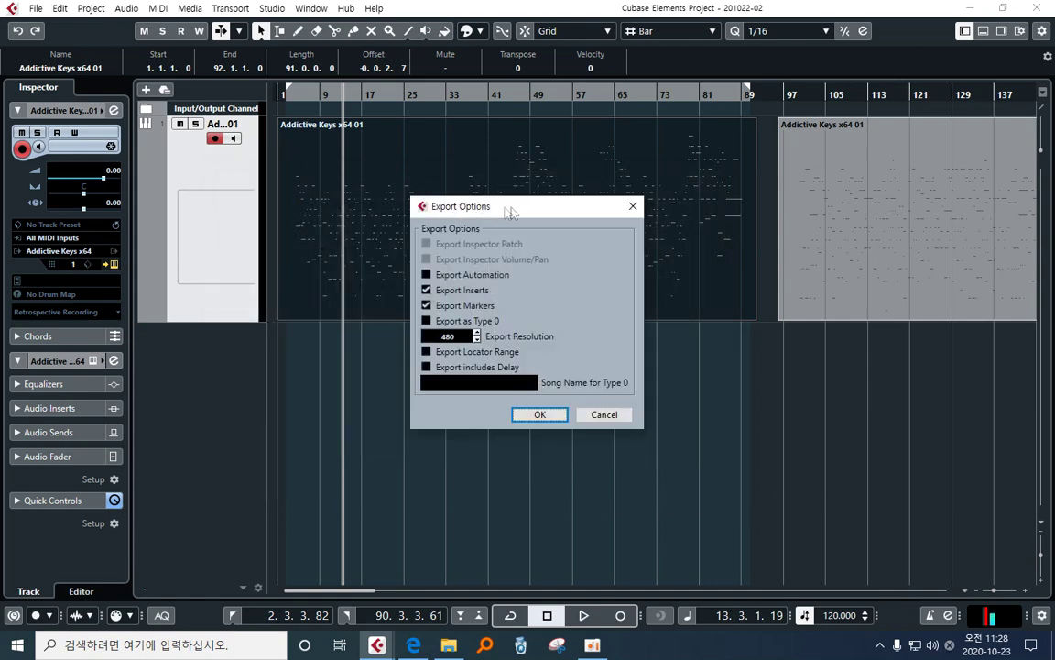
pyautogui.click(540, 415)
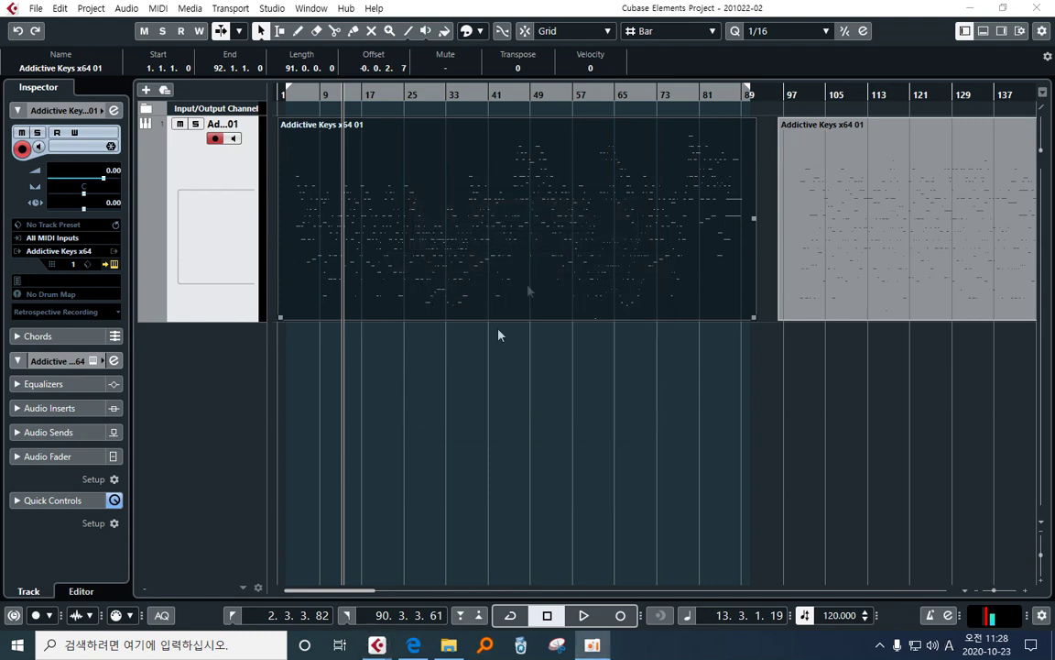